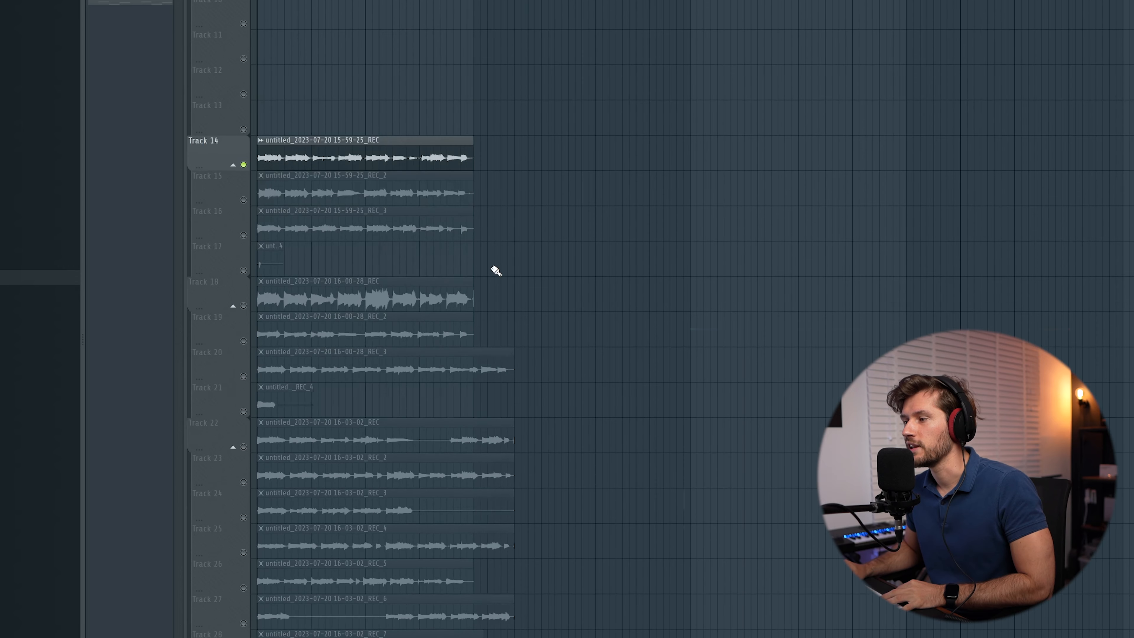
# Step: Scroll to the recorded takes, play them, and zoom the playlist into bars 17–21
pyautogui.scroll(-3, 495, 270)
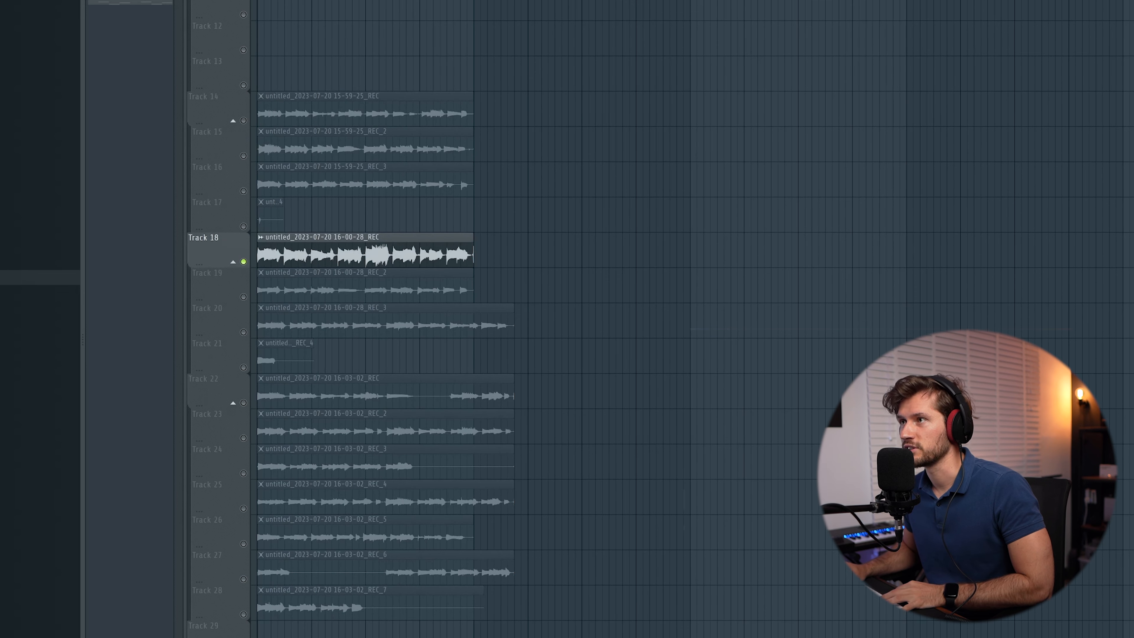
pyautogui.press('space')
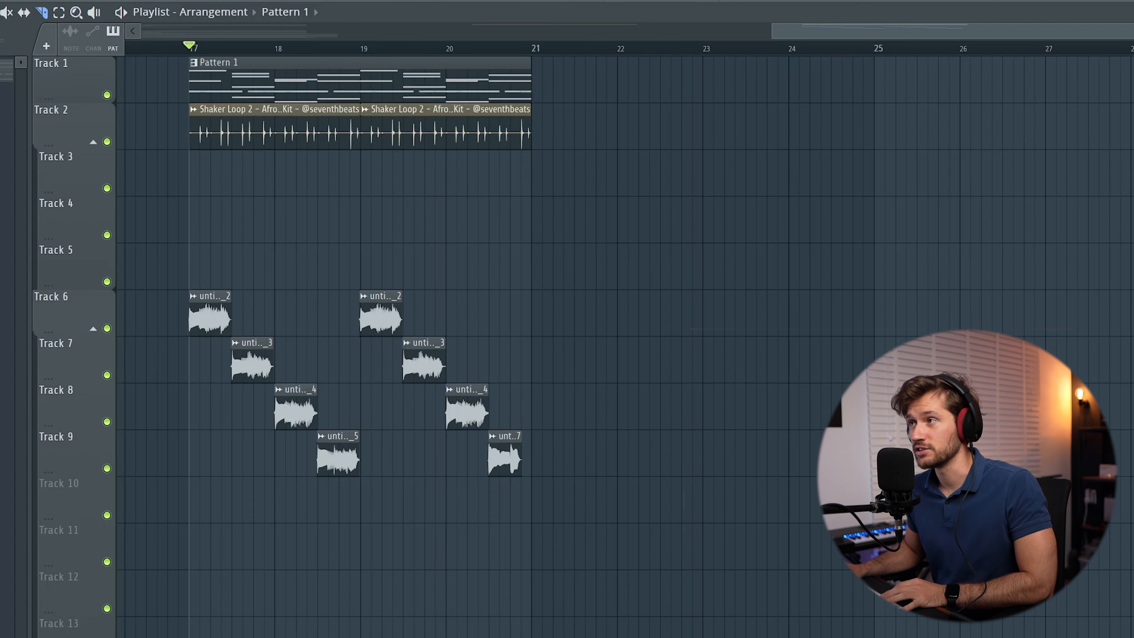
pyautogui.moveTo(1133, 31); pyautogui.dragTo(914, 58)
pyautogui.moveTo(856, 38); pyautogui.dragTo(865, 34)
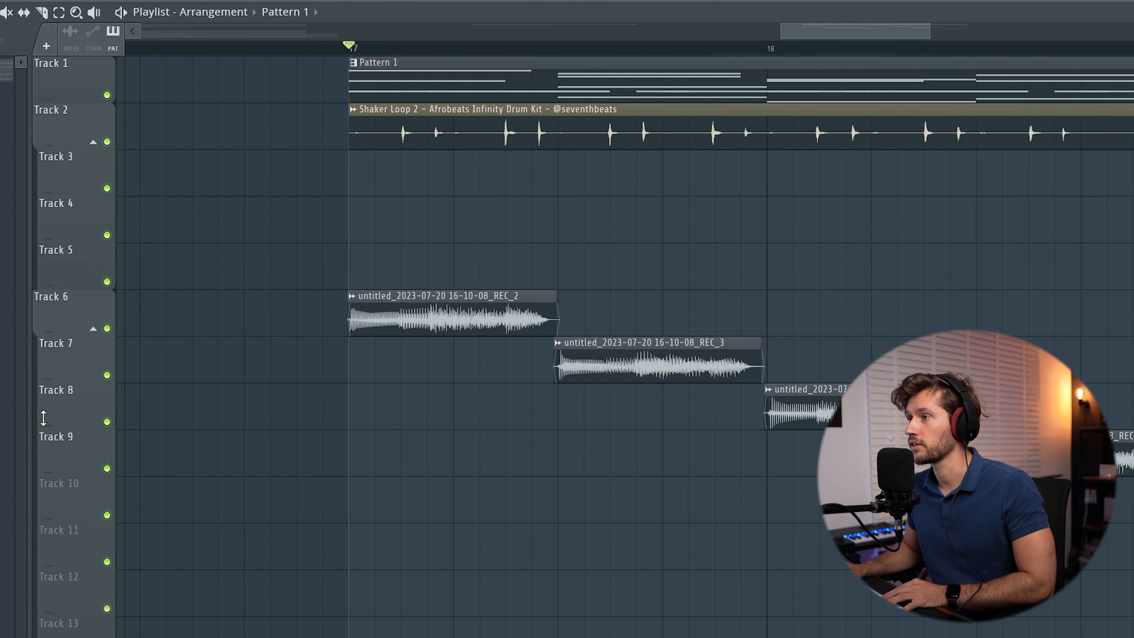
# Step: Solo Track 6, bring in Tracks 7 and 9, and replay the takes from bar 17
pyautogui.keyDown('ctrl'); pyautogui.click(107, 329); pyautogui.keyUp('ctrl')
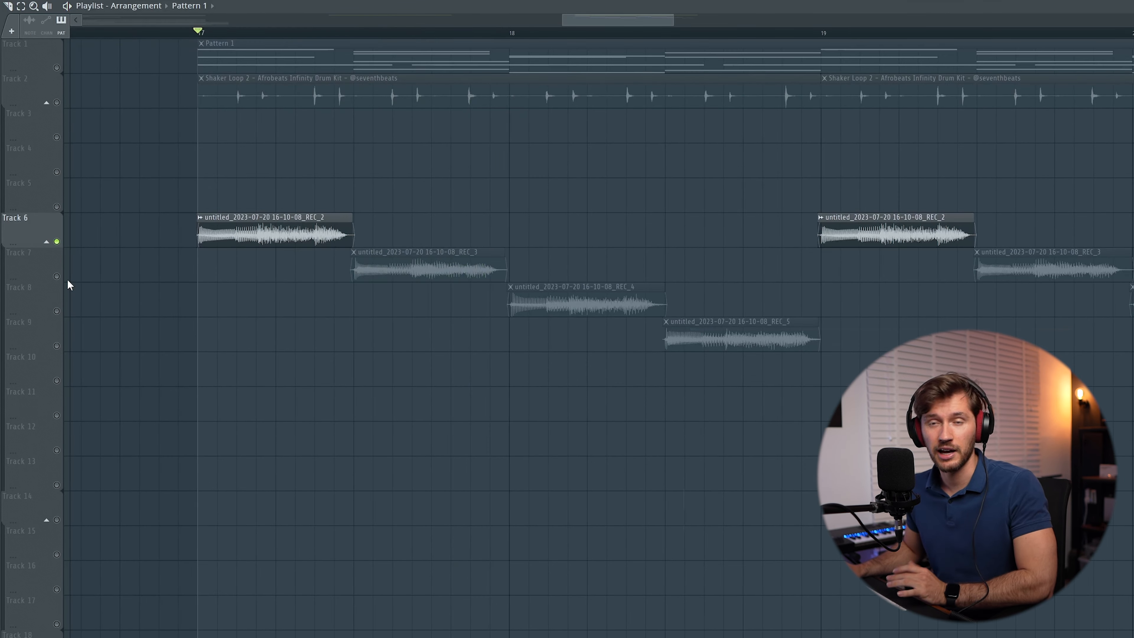
pyautogui.click(58, 277)
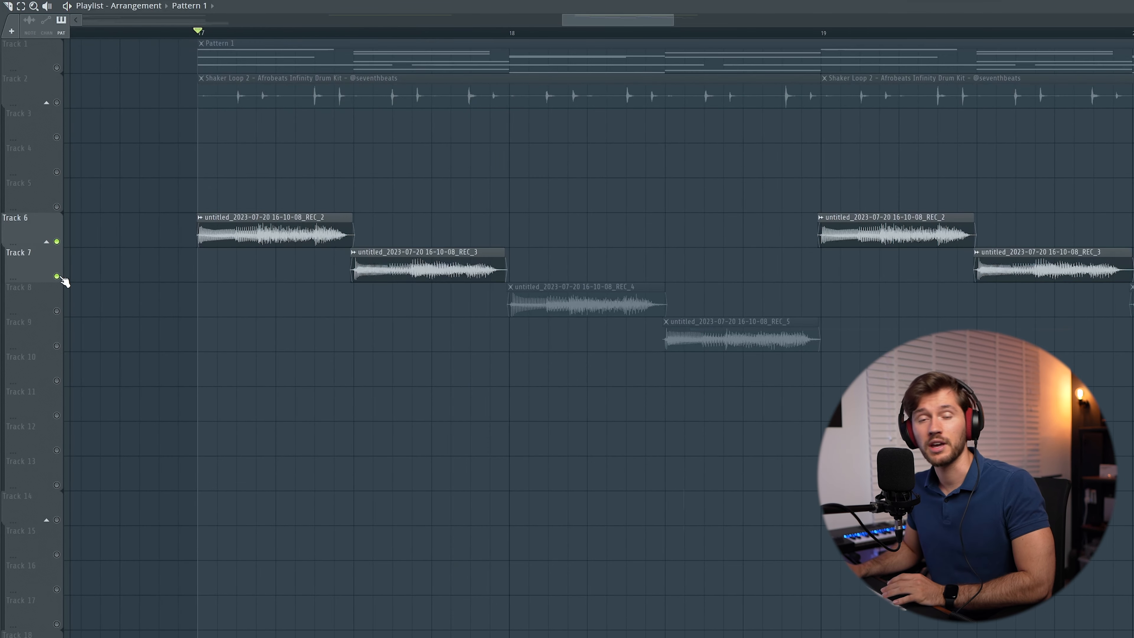
pyautogui.click(57, 346)
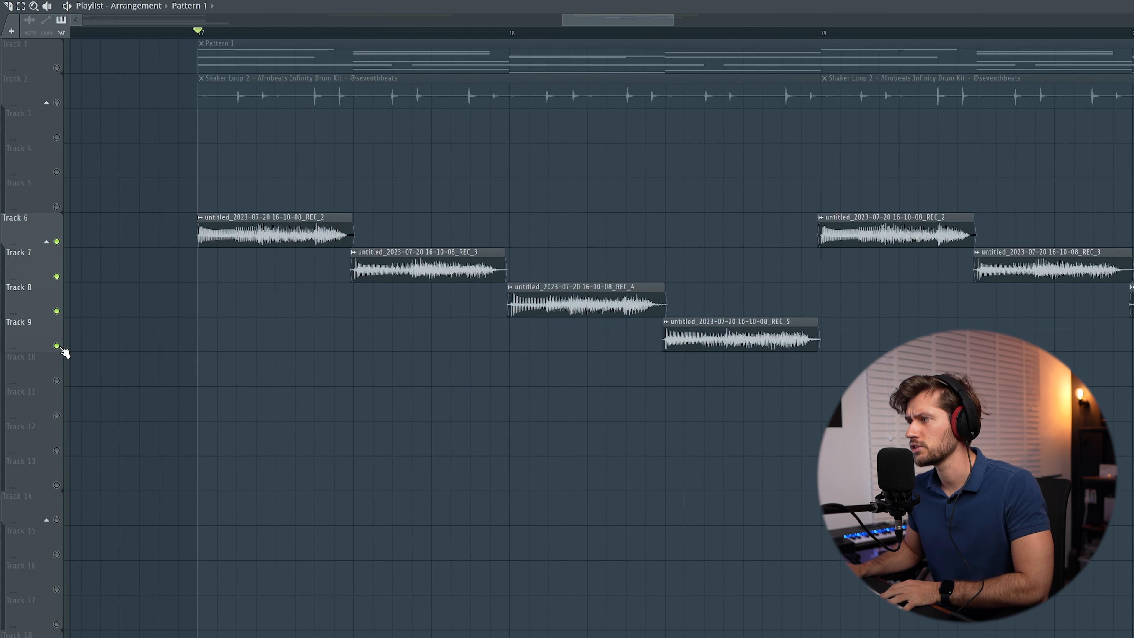
pyautogui.moveTo(671, 21); pyautogui.dragTo(771, 20)
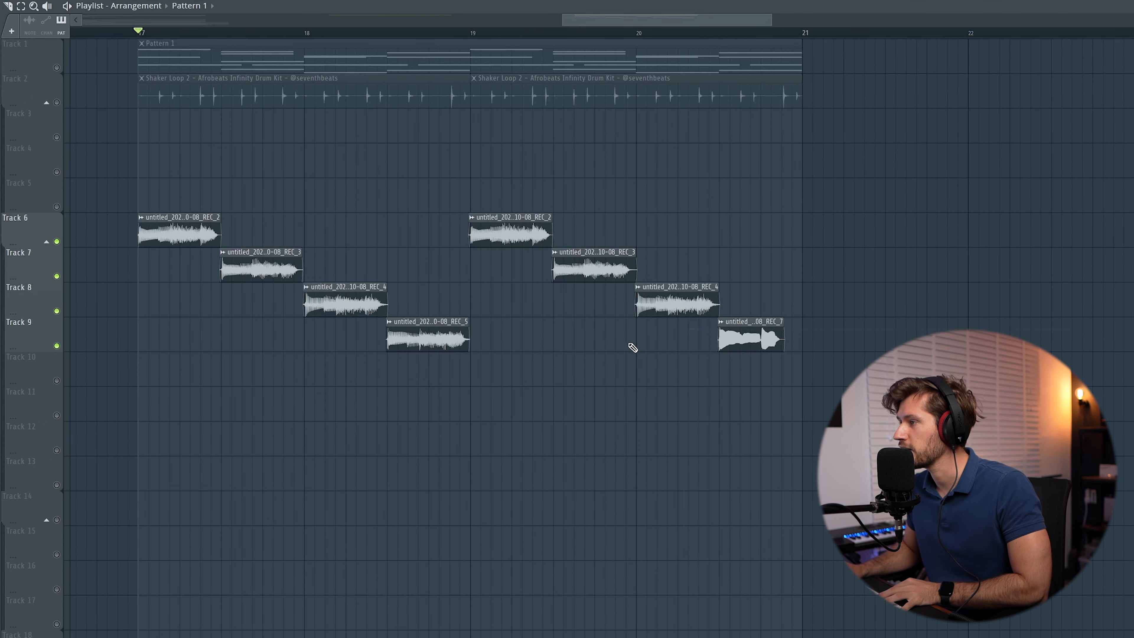
pyautogui.press('space')
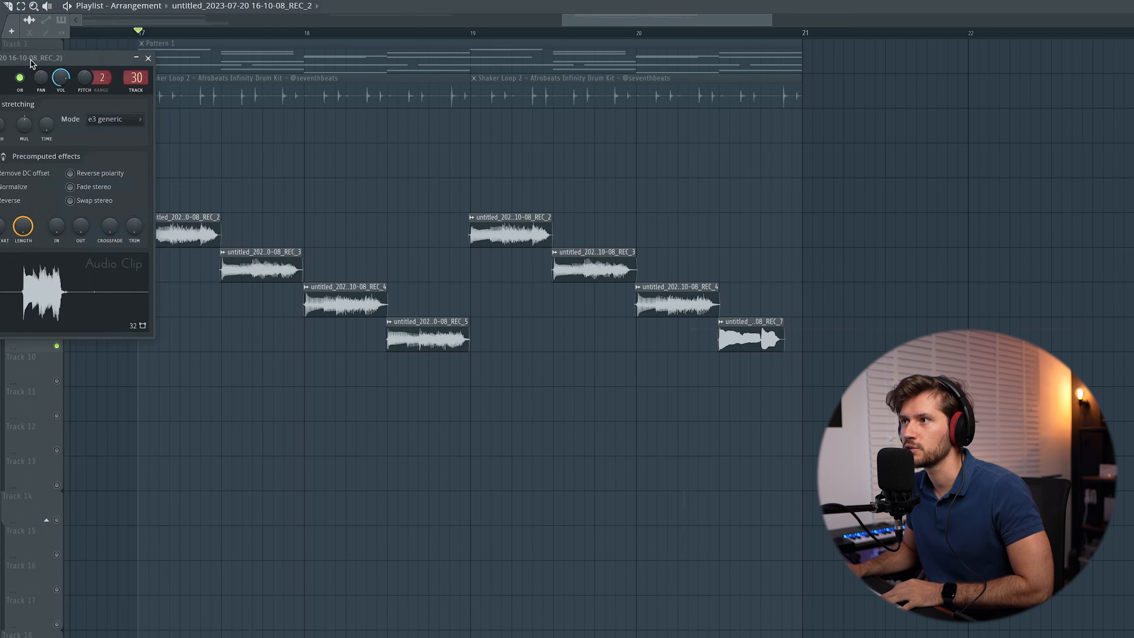
# Step: Move the REC_2 clip settings window out of the way
pyautogui.moveTo(31, 62); pyautogui.dragTo(250, 329)
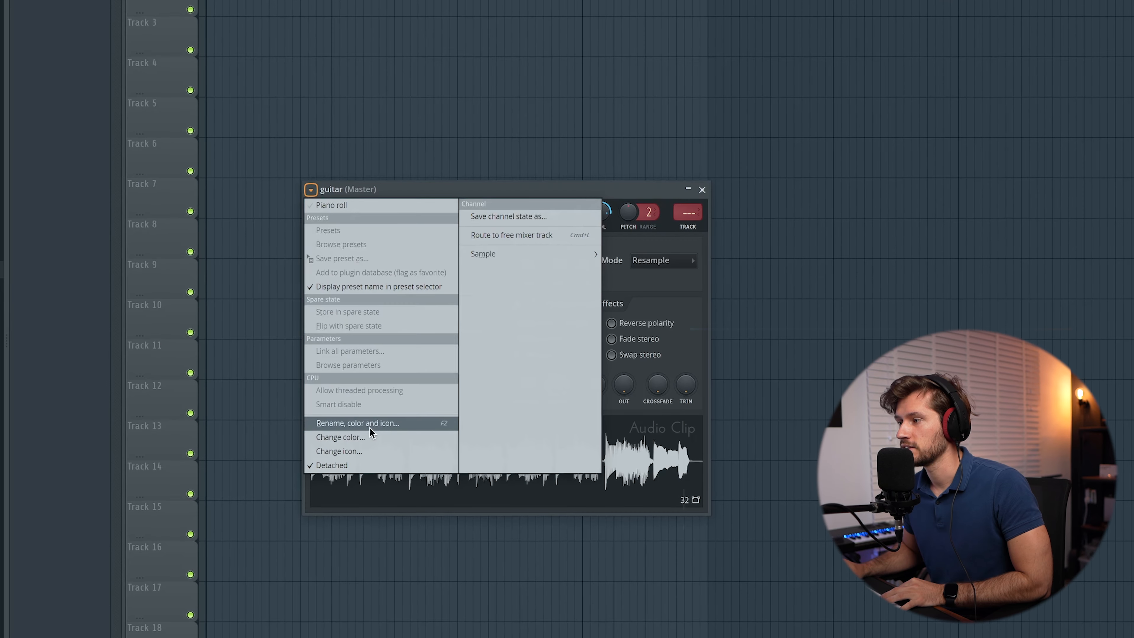
# Step: Rename the guitar loop's channel to 'Guitar Cm 101BPM'
pyautogui.click(369, 423)
pyautogui.write('Guitar C')
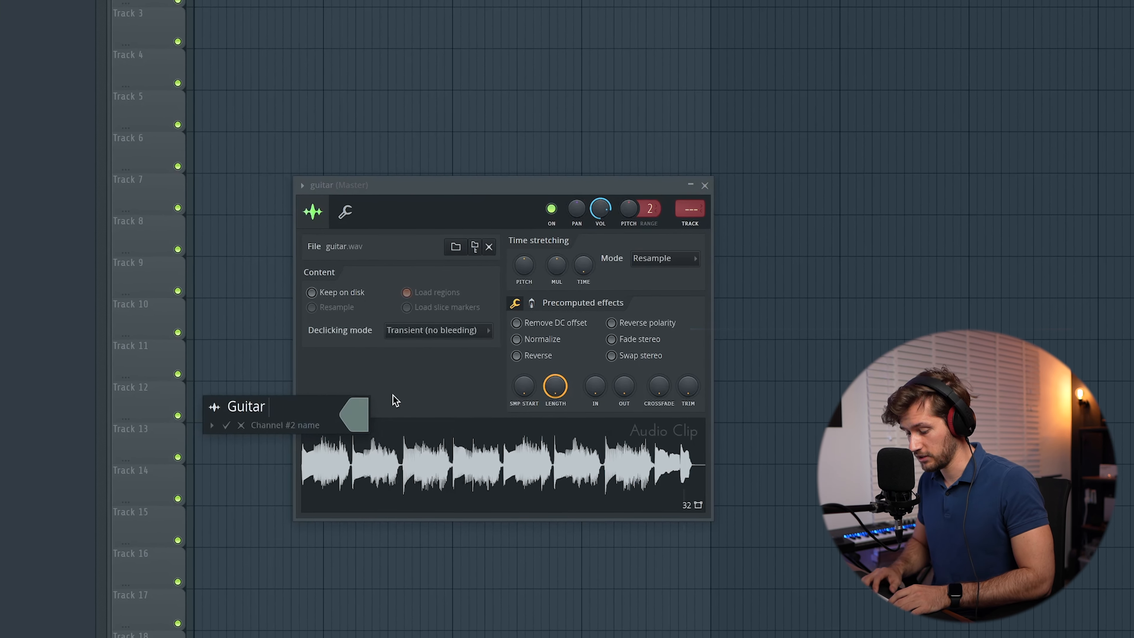
pyautogui.write('m 101')
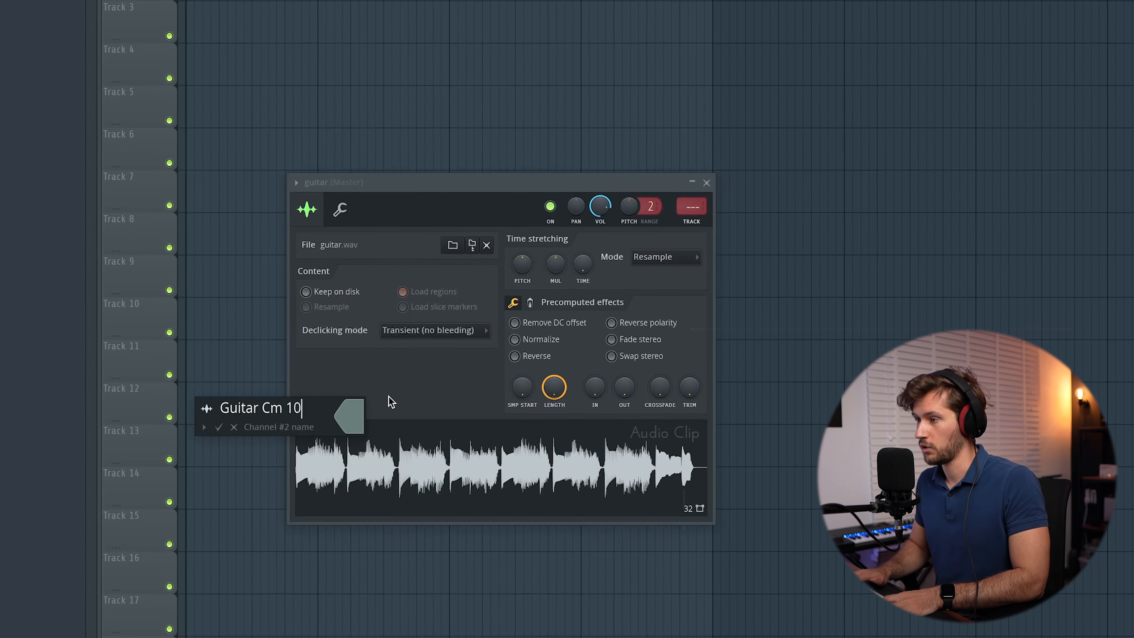
pyautogui.write('BPM')
pyautogui.press('Return')
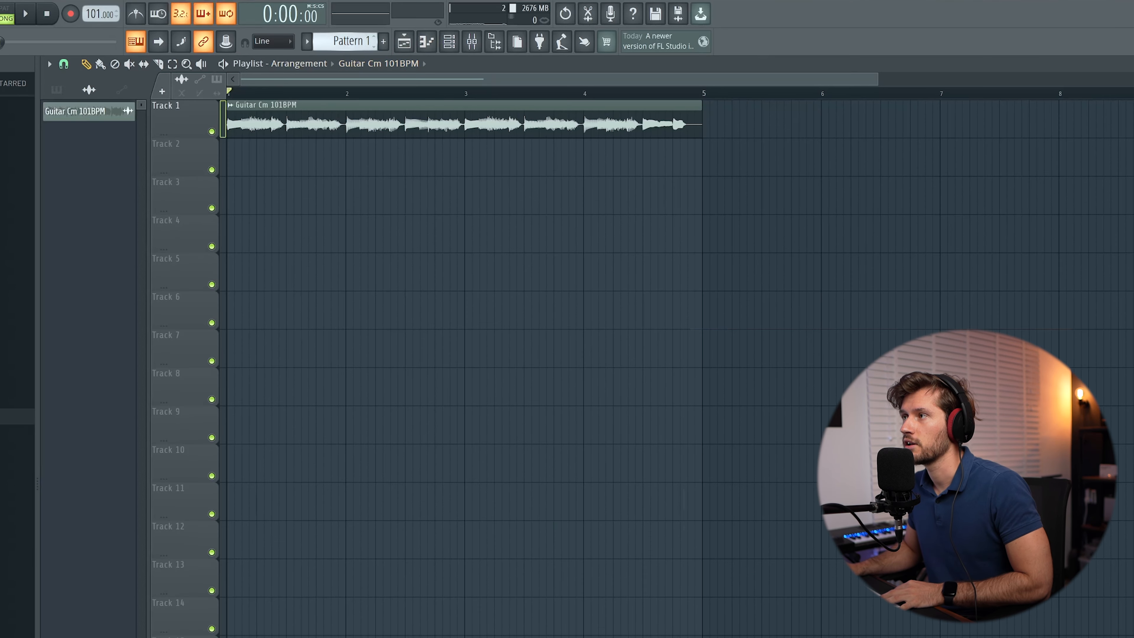
# Step: Play guitar with keys, set the guitar stretch mode to e3 generic, and select all keys notes
pyautogui.click(458, 36)
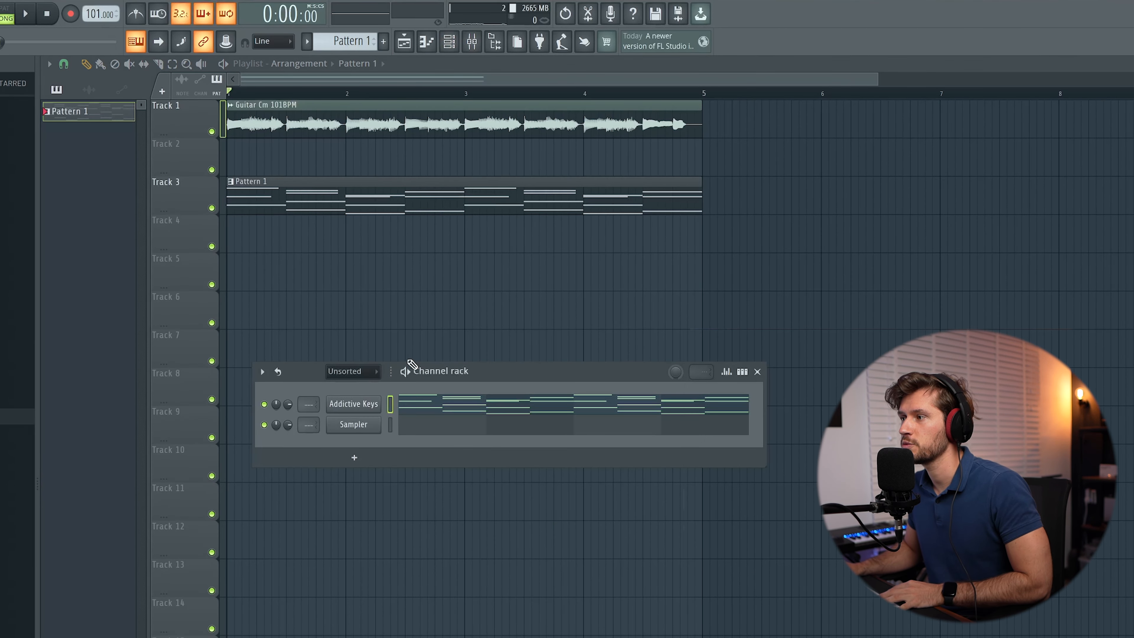
pyautogui.press('space')
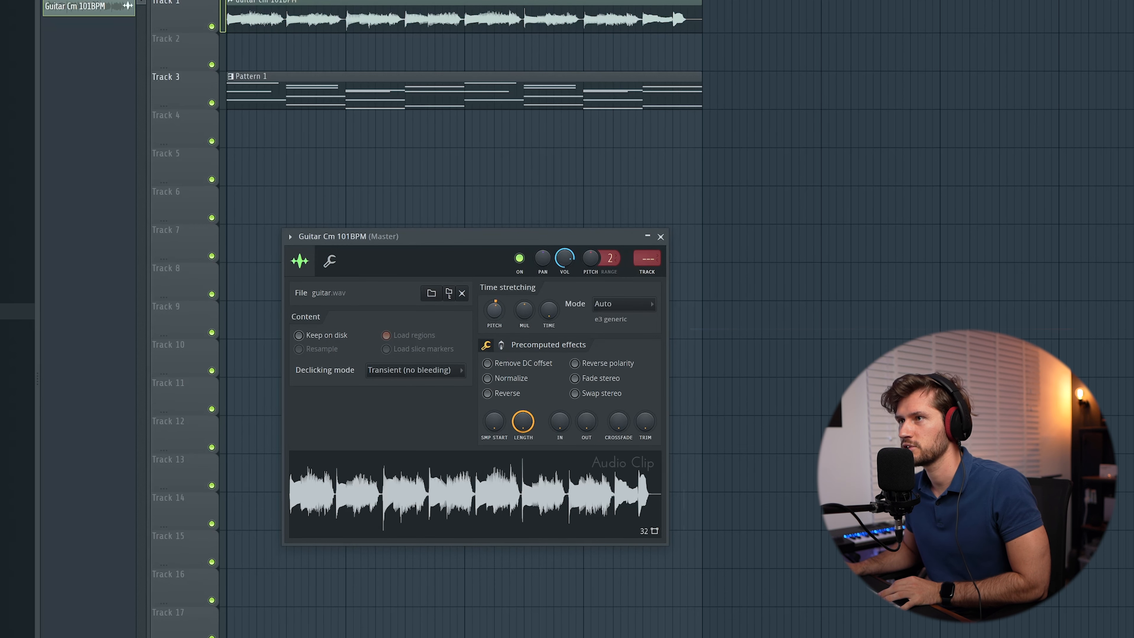
pyautogui.click(623, 304)
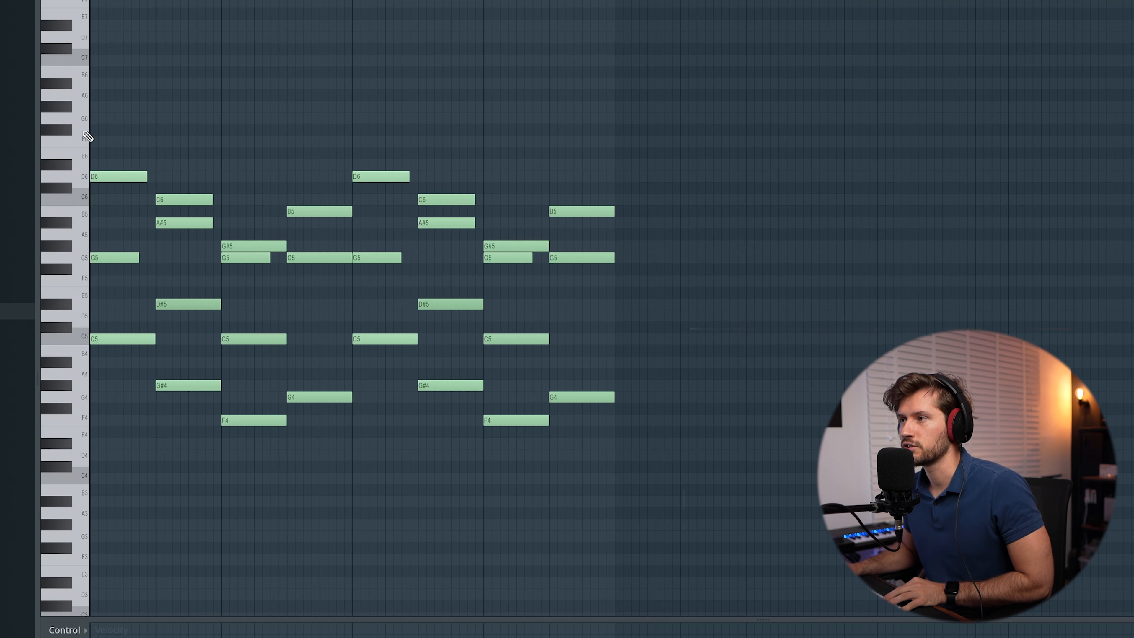
pyautogui.moveTo(88, 136); pyautogui.dragTo(94, 464)
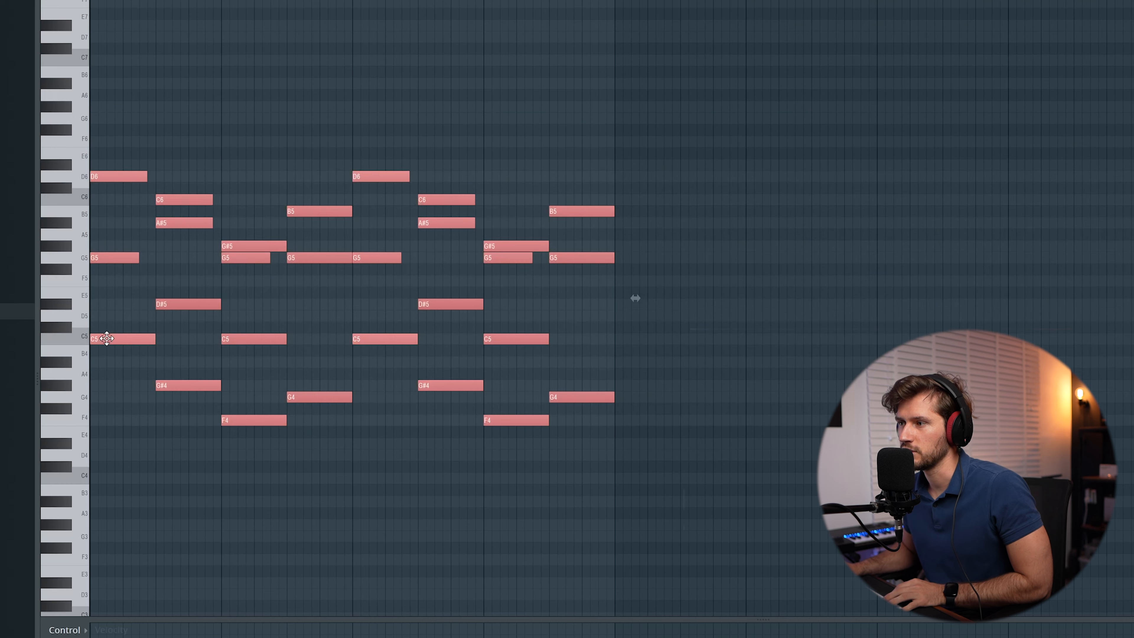
# Step: Transpose the keys notes up one semitone and highlight the C# scale in the piano roll
pyautogui.hotkey('shift', 'Up')
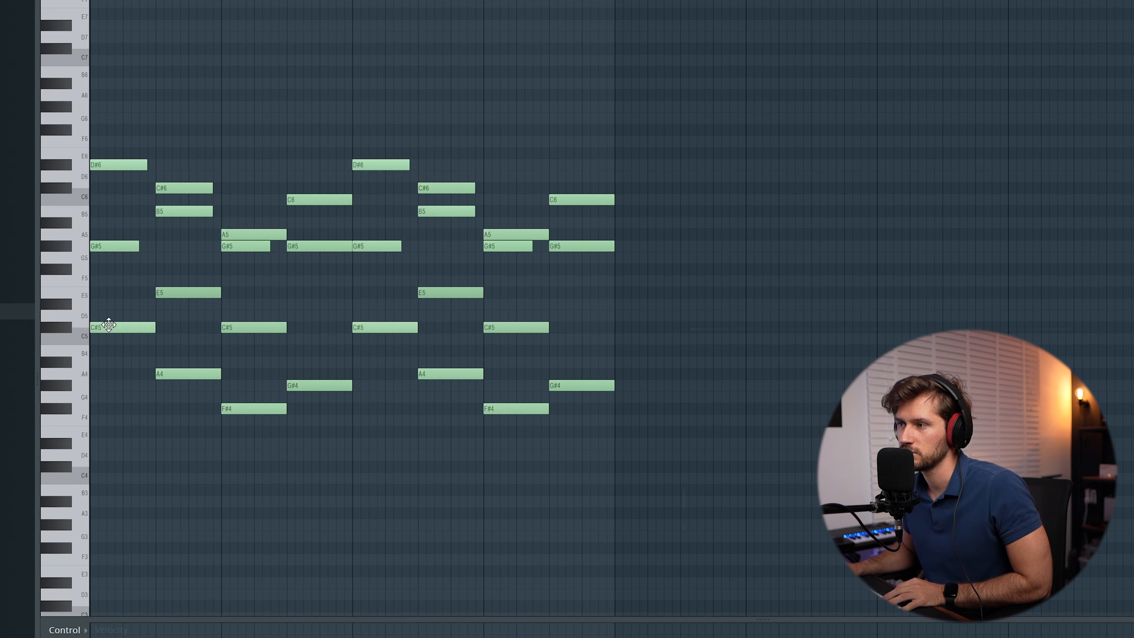
pyautogui.click(48, 1)
pyautogui.moveTo(72, 29)
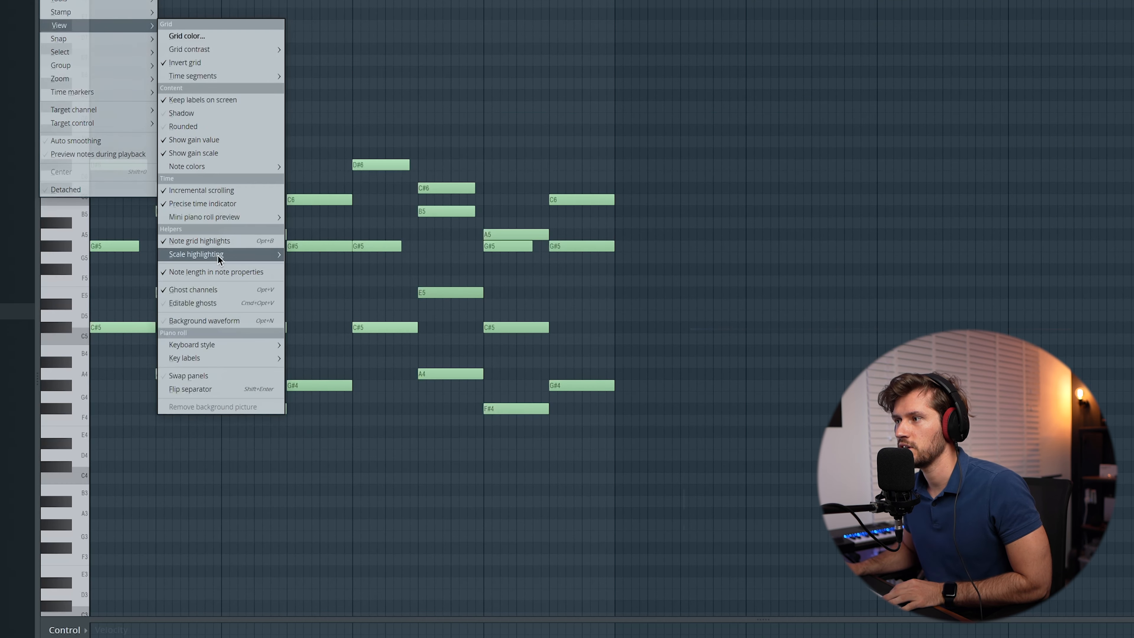
pyautogui.moveTo(231, 256)
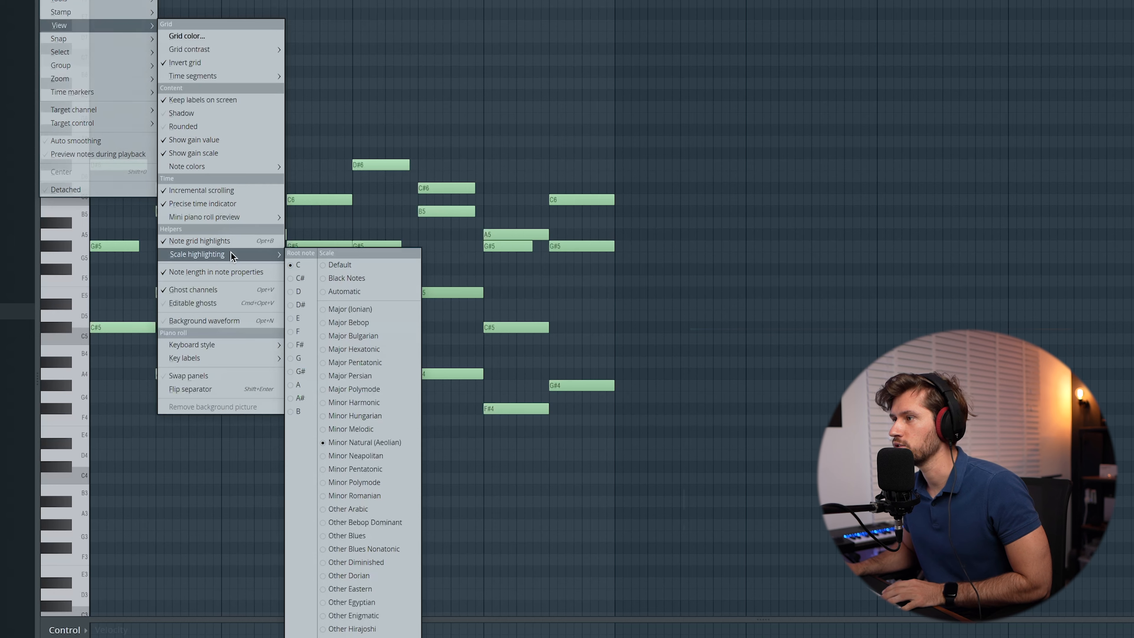
pyautogui.click(302, 278)
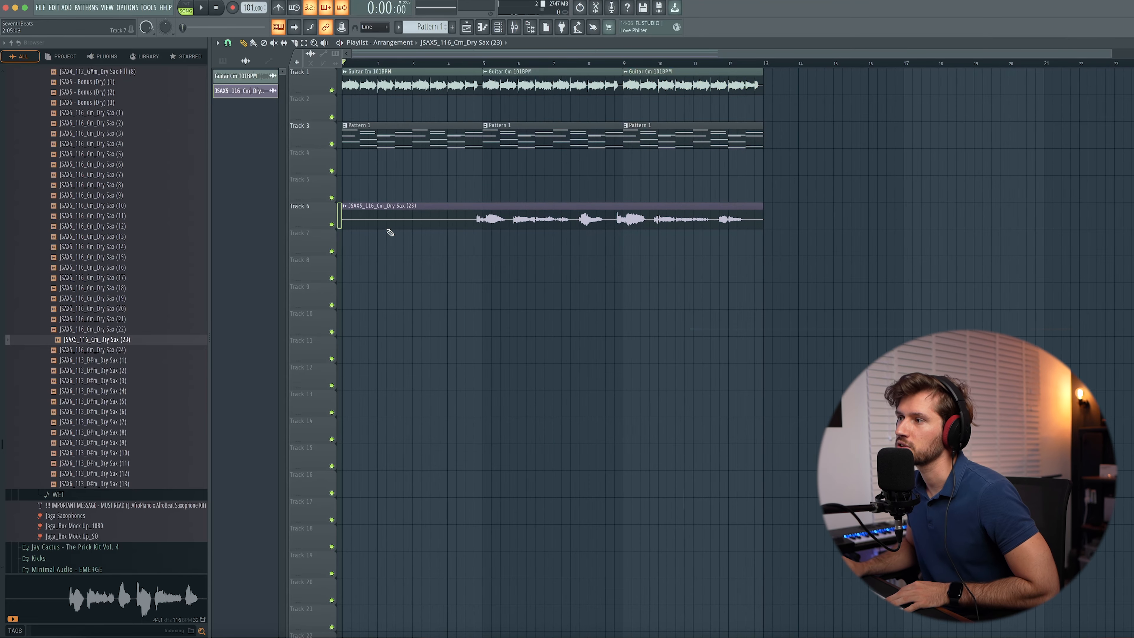
# Step: Inspect the dry sax clip's settings, then close them
pyautogui.doubleClick(411, 219)
pyautogui.moveTo(168, 62); pyautogui.dragTo(390, 253)
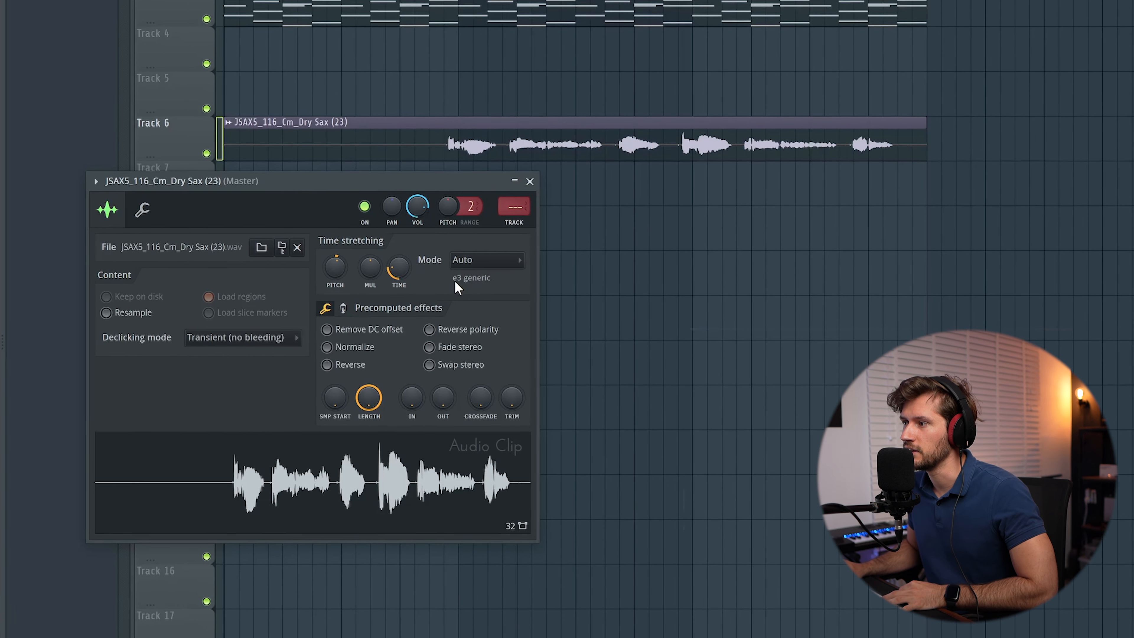
pyautogui.click(529, 180)
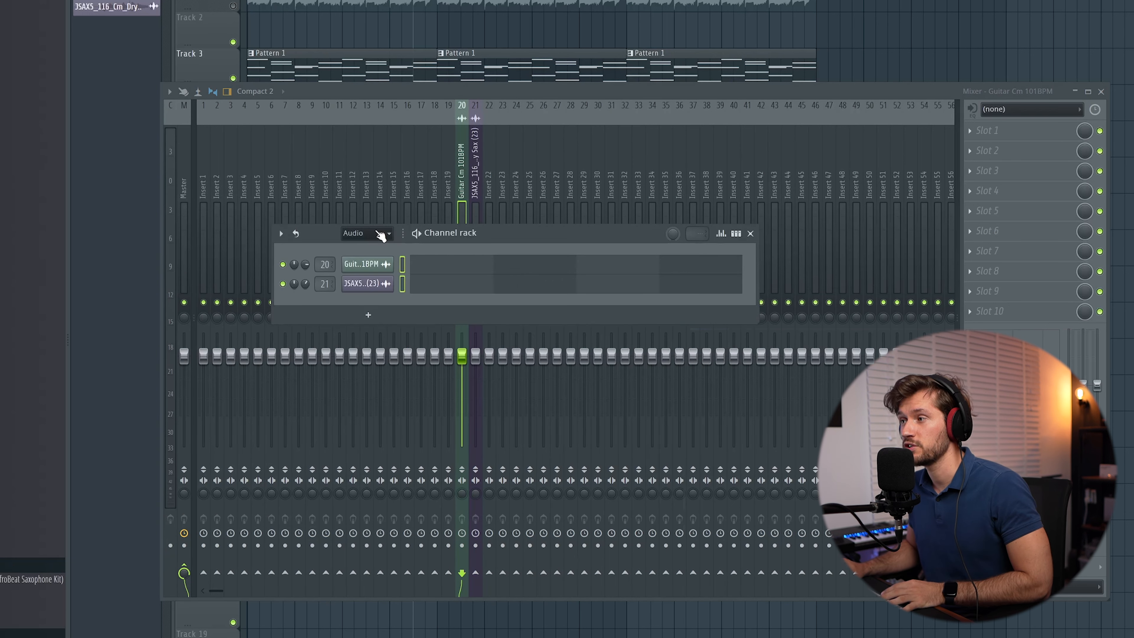
# Step: Select mixer insert 22 and route the Addictive Keys channel to it
pyautogui.click(362, 278)
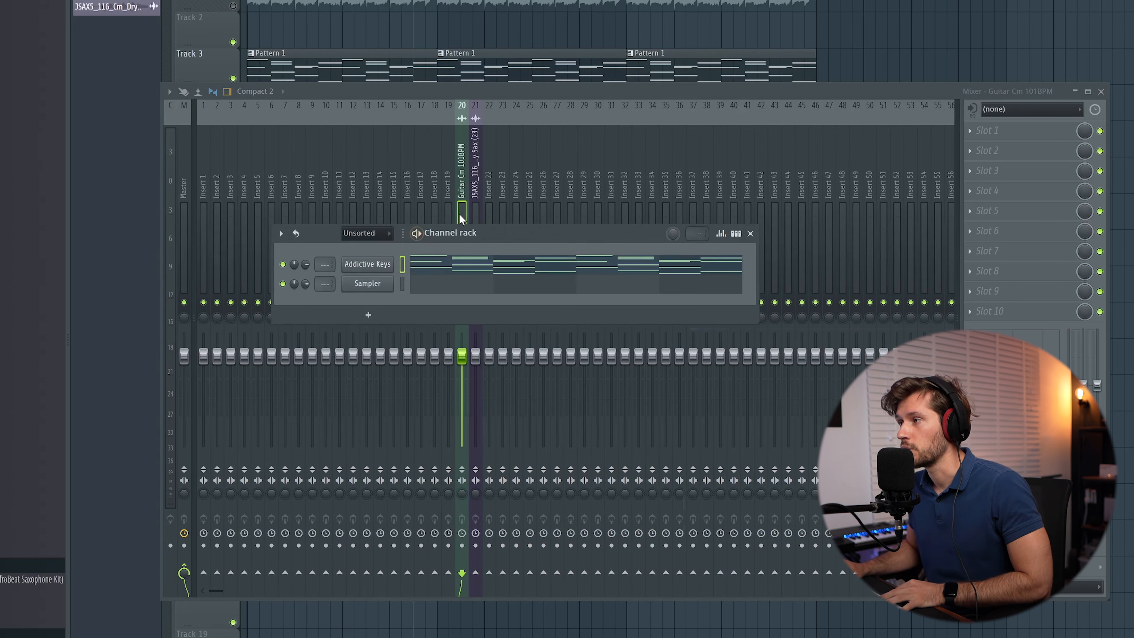
pyautogui.click(487, 185)
pyautogui.rightClick(488, 185)
pyautogui.moveTo(562, 254)
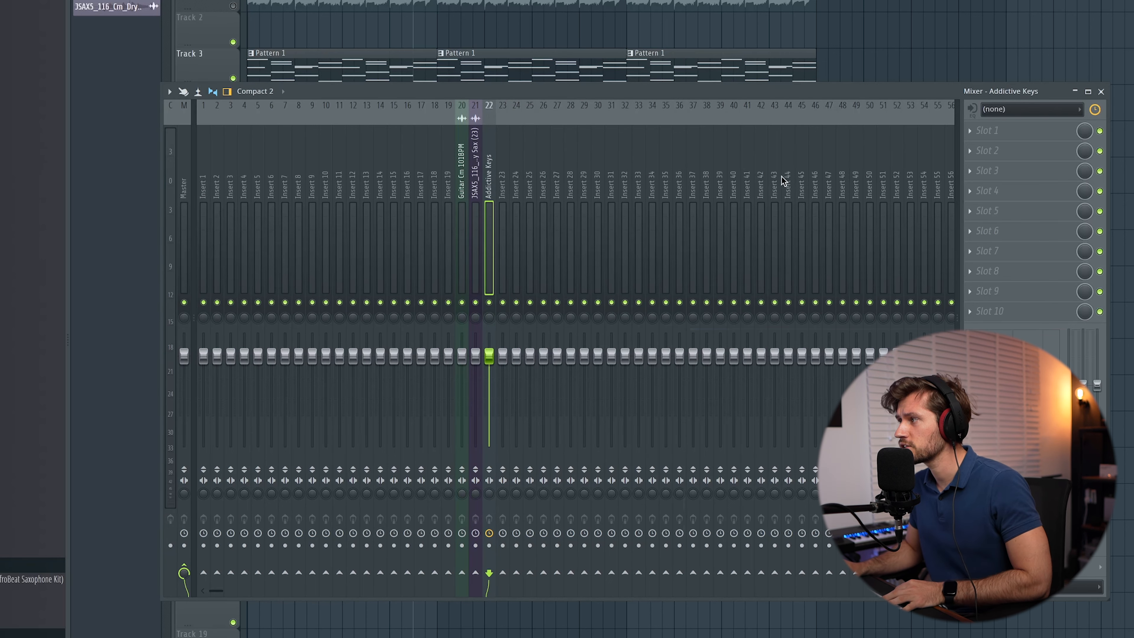
# Step: Solo the Addictive Keys insert and add Pro-Q 3 with a 134 Hz low cut and 488 Hz dip
pyautogui.press('s')
pyautogui.click(992, 131)
pyautogui.click(692, 68)
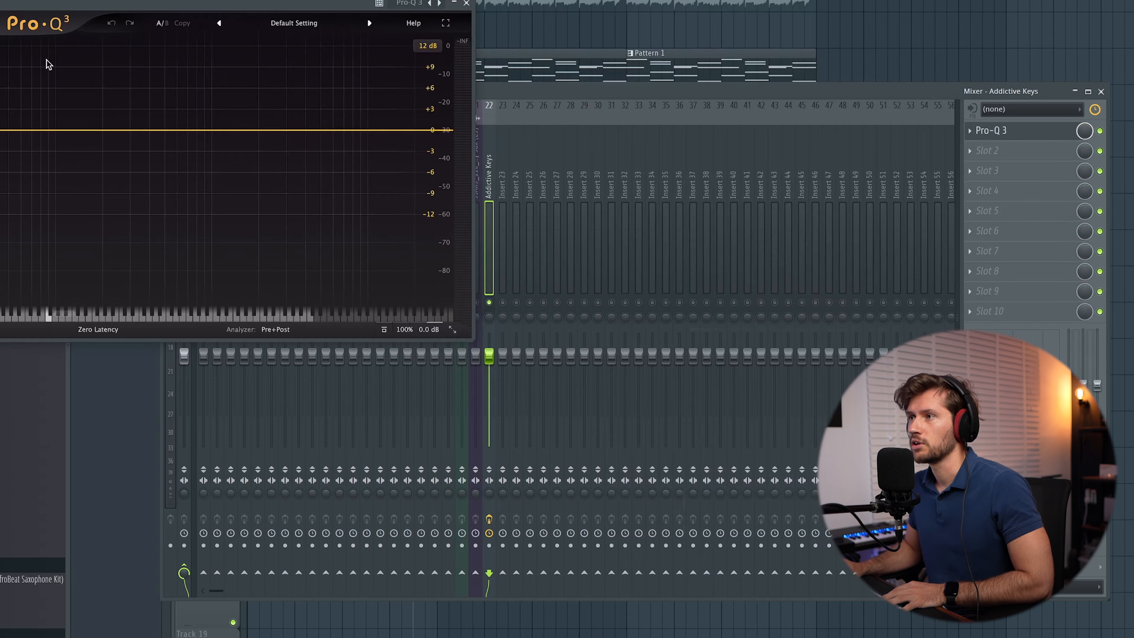
pyautogui.moveTo(78, 5); pyautogui.dragTo(301, 187)
pyautogui.click(301, 313)
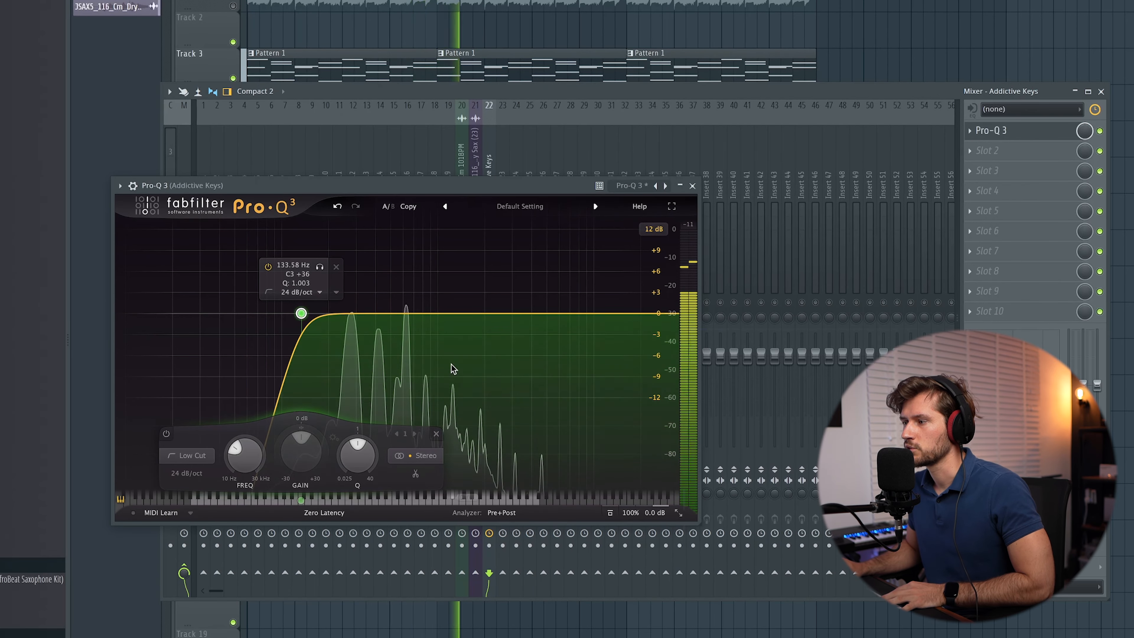
pyautogui.moveTo(355, 314); pyautogui.dragTo(389, 342)
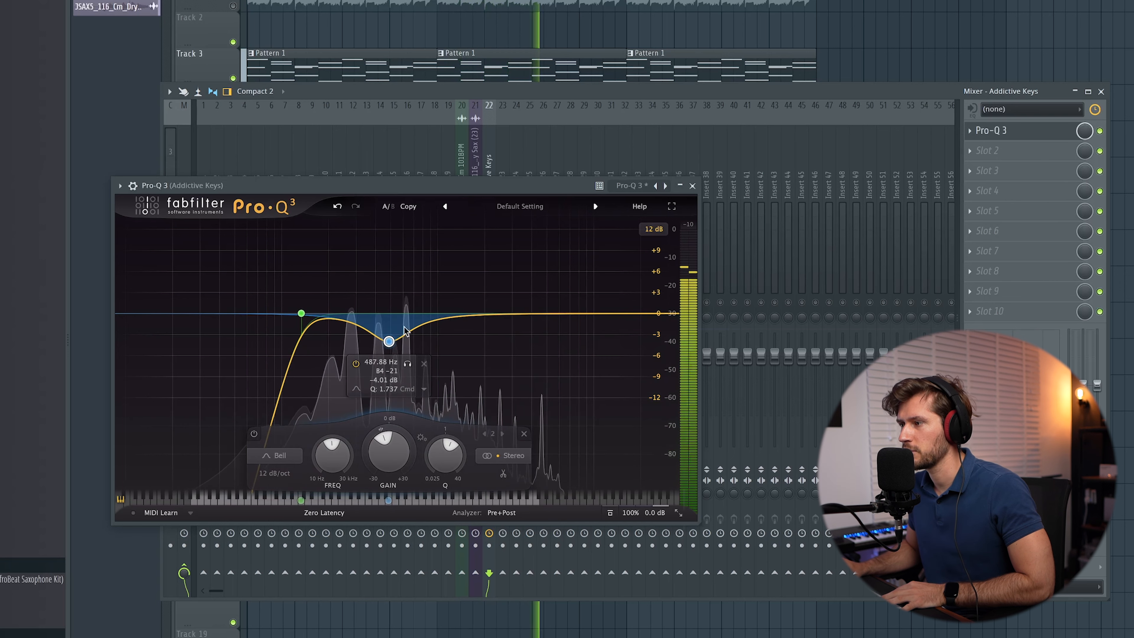
pyautogui.click(692, 186)
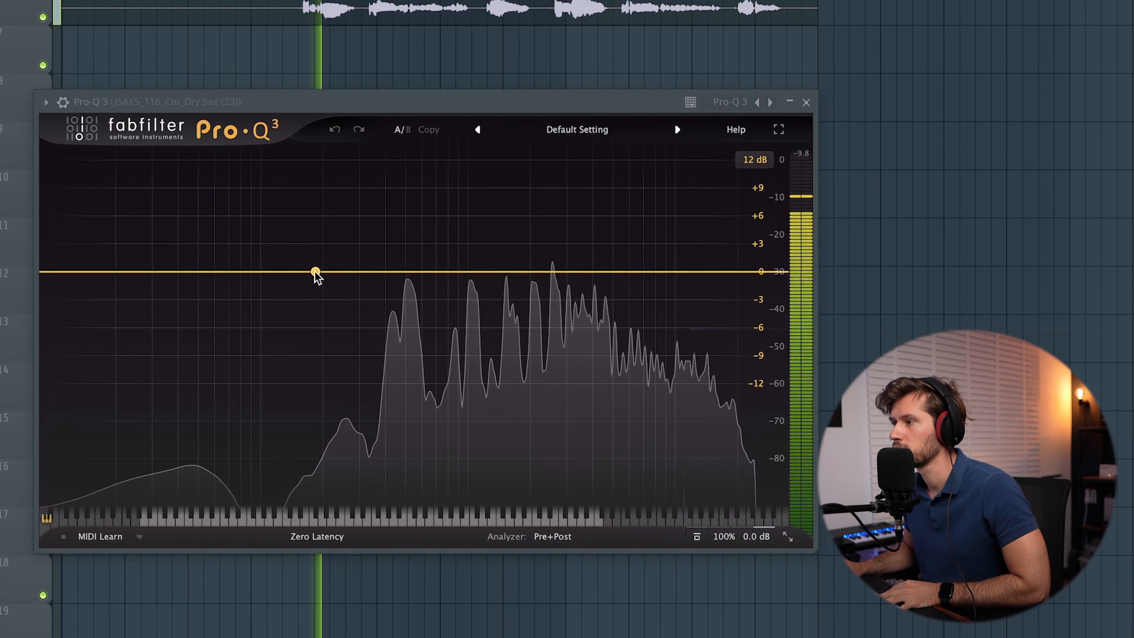
# Step: Give the sax insert's Pro-Q 3 a 24 dB/oct low cut near 222 Hz, then close it
pyautogui.moveTo(314, 272); pyautogui.dragTo(338, 243)
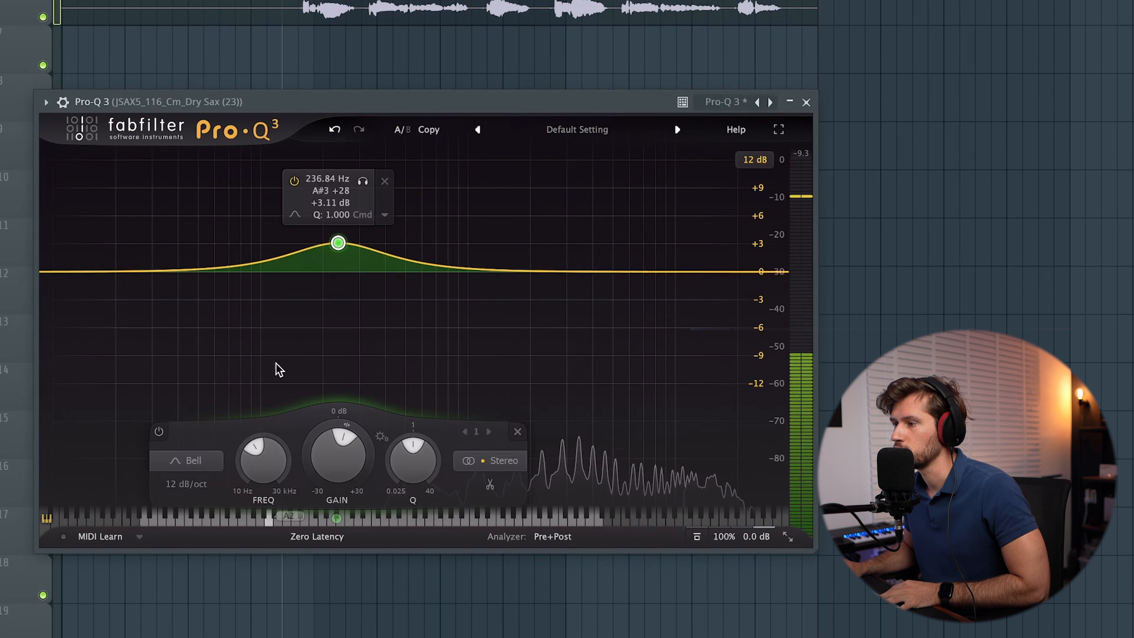
pyautogui.rightClick(340, 244)
pyautogui.moveTo(405, 321)
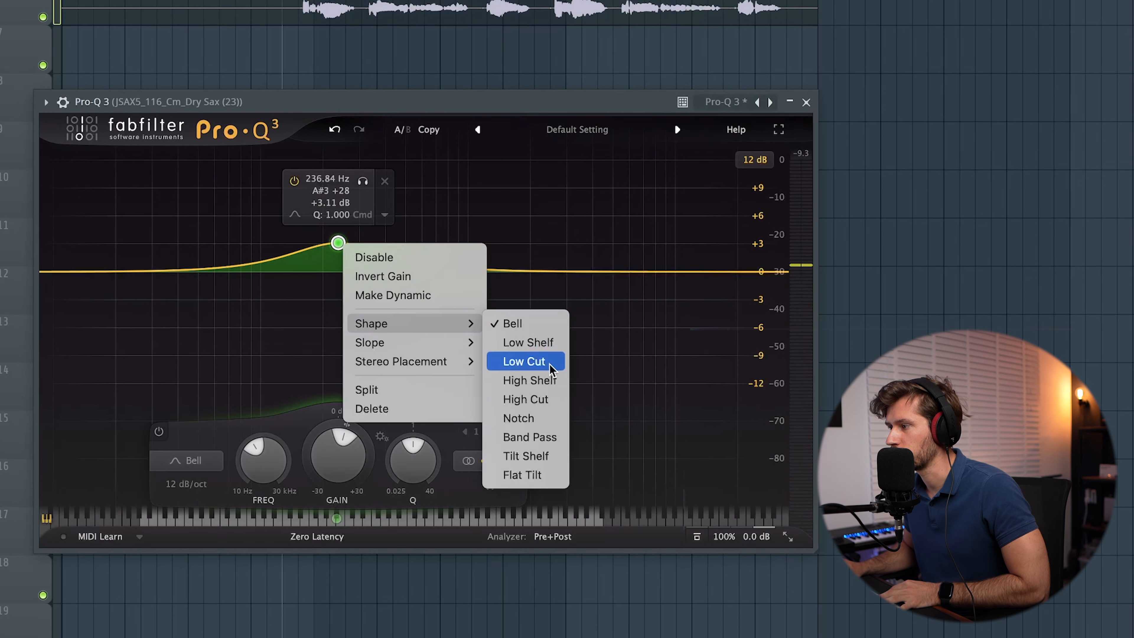
pyautogui.click(527, 360)
pyautogui.press('space')
pyautogui.moveTo(340, 273)
pyautogui.mouseDown()
pyautogui.moveTo(310, 276)
pyautogui.moveTo(326, 276)
pyautogui.mouseUp()
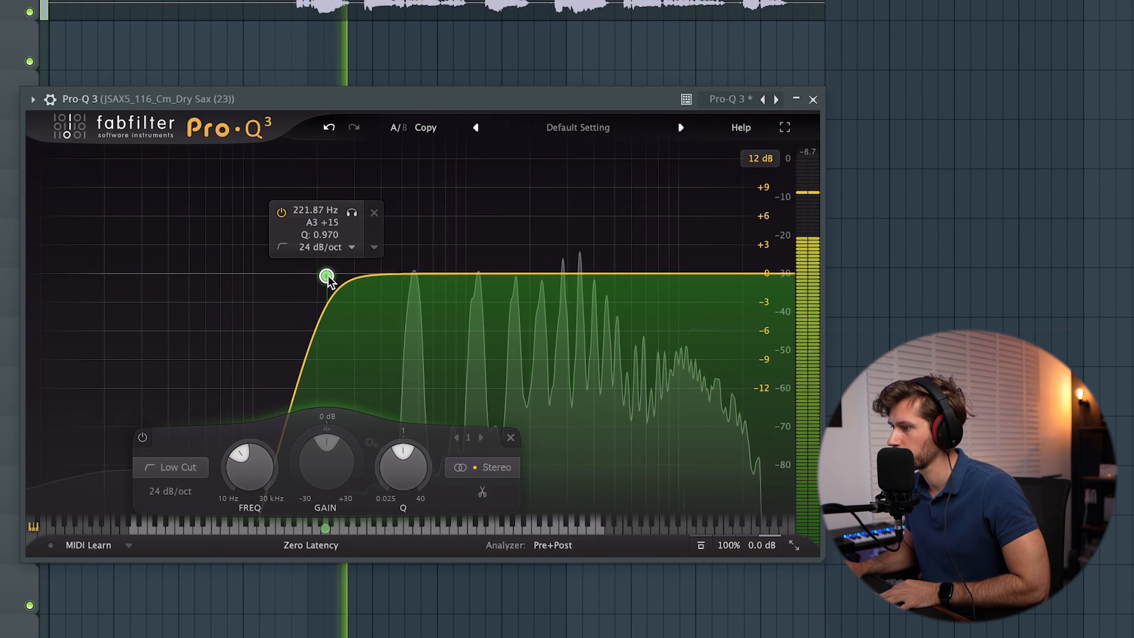
pyautogui.click(816, 98)
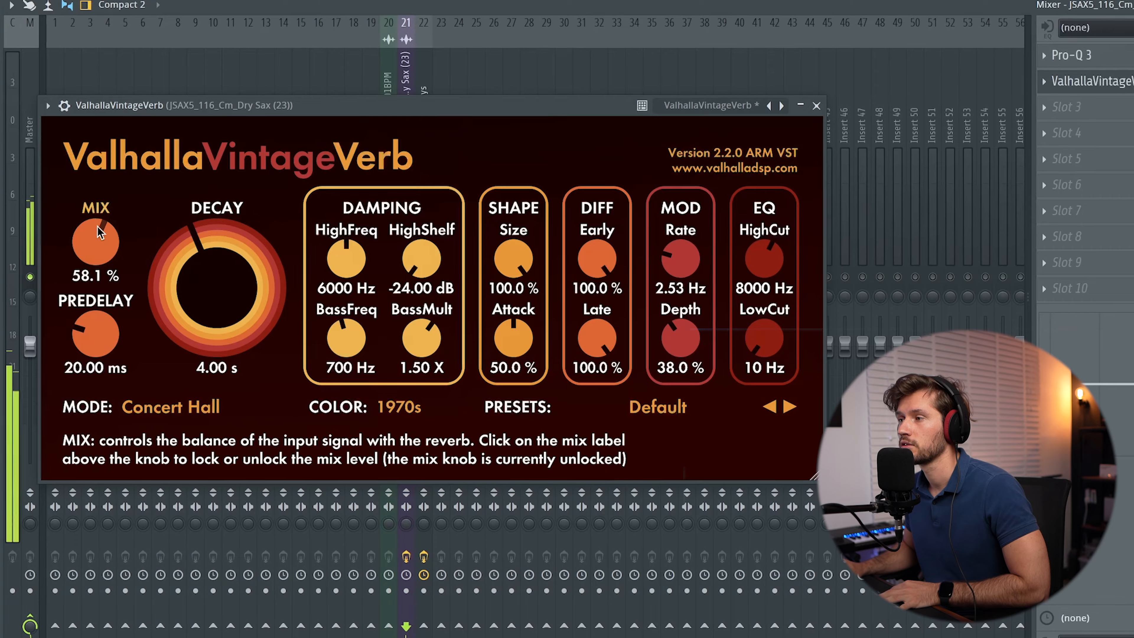
# Step: Set the sax reverb mix to 29.5%, shorten decay, raise low cut, and lower high cut to 3220 Hz
pyautogui.moveTo(97, 226); pyautogui.dragTo(105, 283)
pyautogui.moveTo(199, 284); pyautogui.dragTo(200, 291)
pyautogui.moveTo(774, 333); pyautogui.dragTo(776, 311)
pyautogui.moveTo(769, 271); pyautogui.dragTo(755, 319)
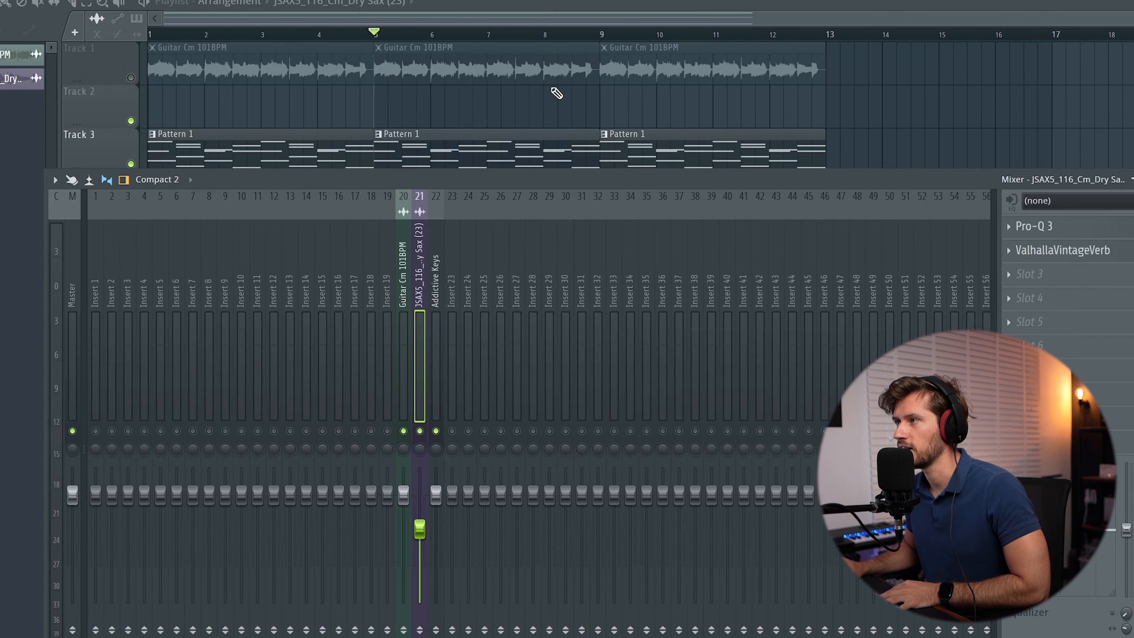
# Step: Mute every track except 1 and 3, and ease the guitar Pro-Q 3 low cut to about 74 Hz
pyautogui.click(133, 77)
pyautogui.rightClick(132, 78)
pyautogui.click(131, 164)
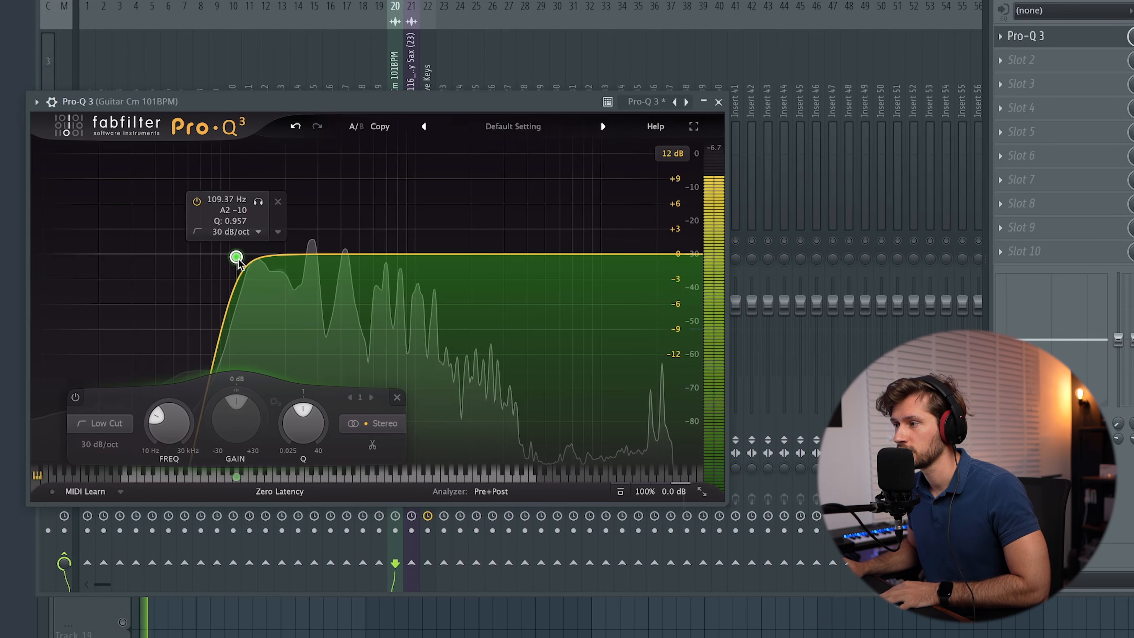
pyautogui.moveTo(237, 256)
pyautogui.mouseDown()
pyautogui.moveTo(247, 257)
pyautogui.moveTo(203, 260)
pyautogui.moveTo(248, 272)
pyautogui.mouseUp()
# Step: Turn the guitar EQ's dip band into a gentle low shelf near 620 Hz and play the guitar
pyautogui.rightClick(248, 271)
pyautogui.moveTo(293, 346)
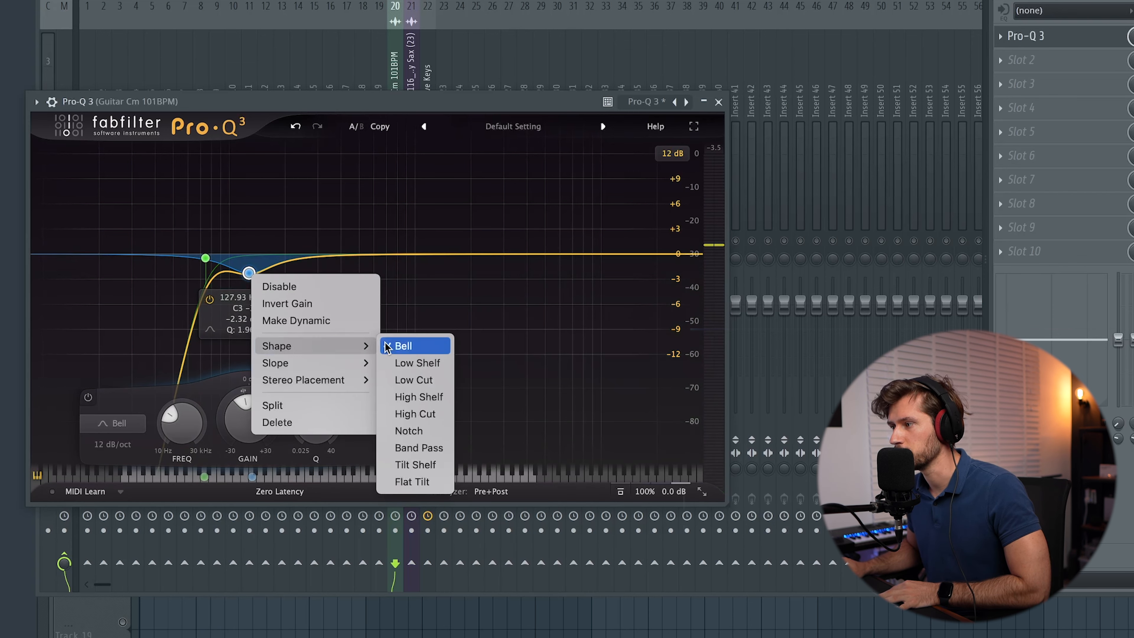
pyautogui.click(430, 364)
pyautogui.moveTo(250, 276); pyautogui.dragTo(379, 274)
pyautogui.press('space')
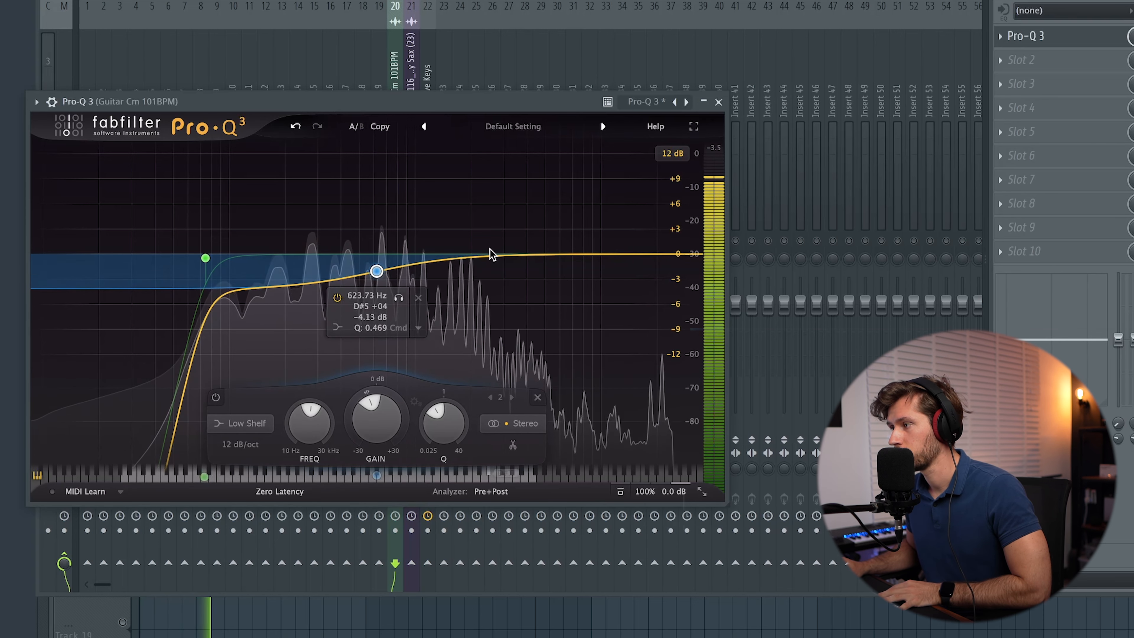
# Step: Add a steep high cut near 10.8 kHz to the guitar EQ and close it
pyautogui.moveTo(519, 255); pyautogui.dragTo(525, 231)
pyautogui.rightClick(525, 232)
pyautogui.moveTo(625, 305)
pyautogui.click(677, 372)
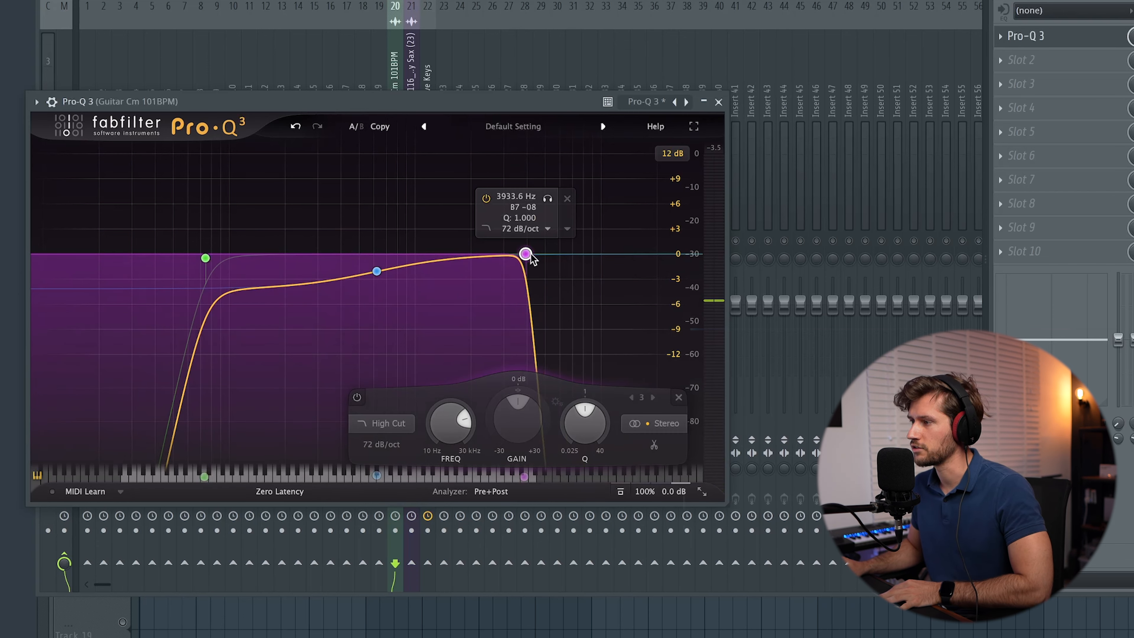
pyautogui.moveTo(527, 257); pyautogui.dragTo(609, 259)
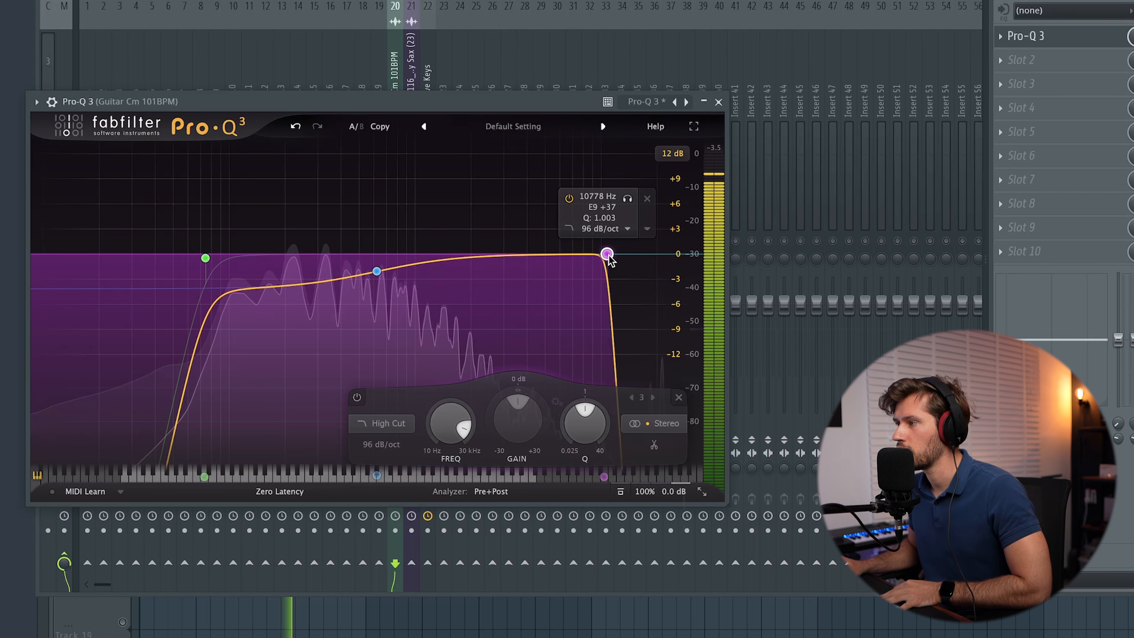
pyautogui.click(724, 106)
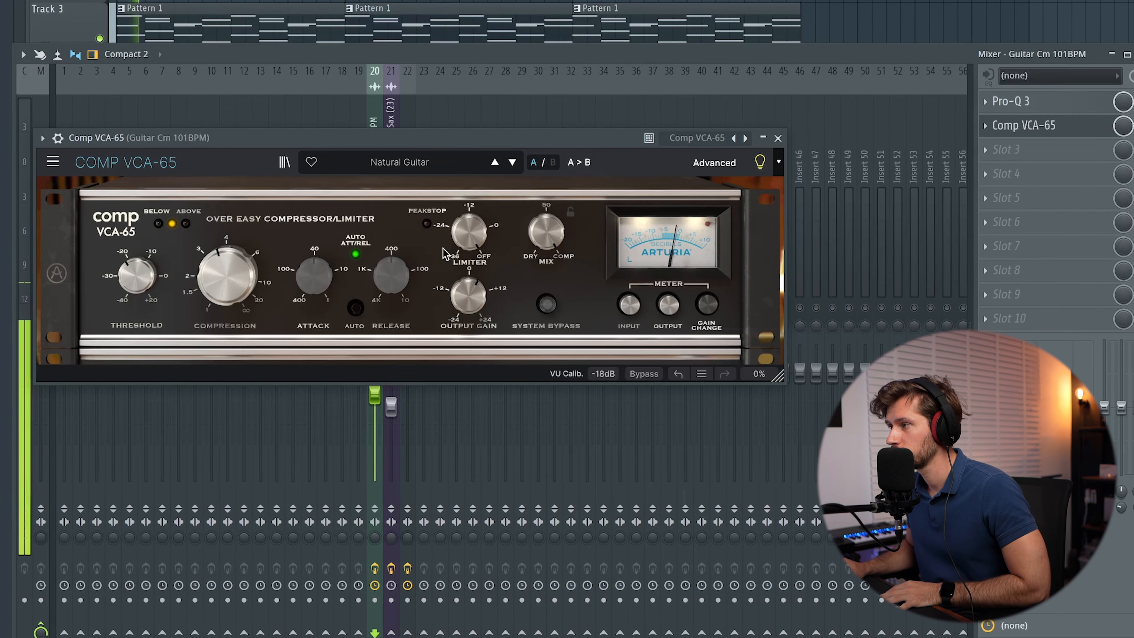
# Step: Raise the Compression knob on the guitar's Comp VCA-65
pyautogui.moveTo(224, 275)
pyautogui.mouseDown()
pyautogui.moveTo(224, 247)
pyautogui.moveTo(225, 257)
pyautogui.mouseUp()
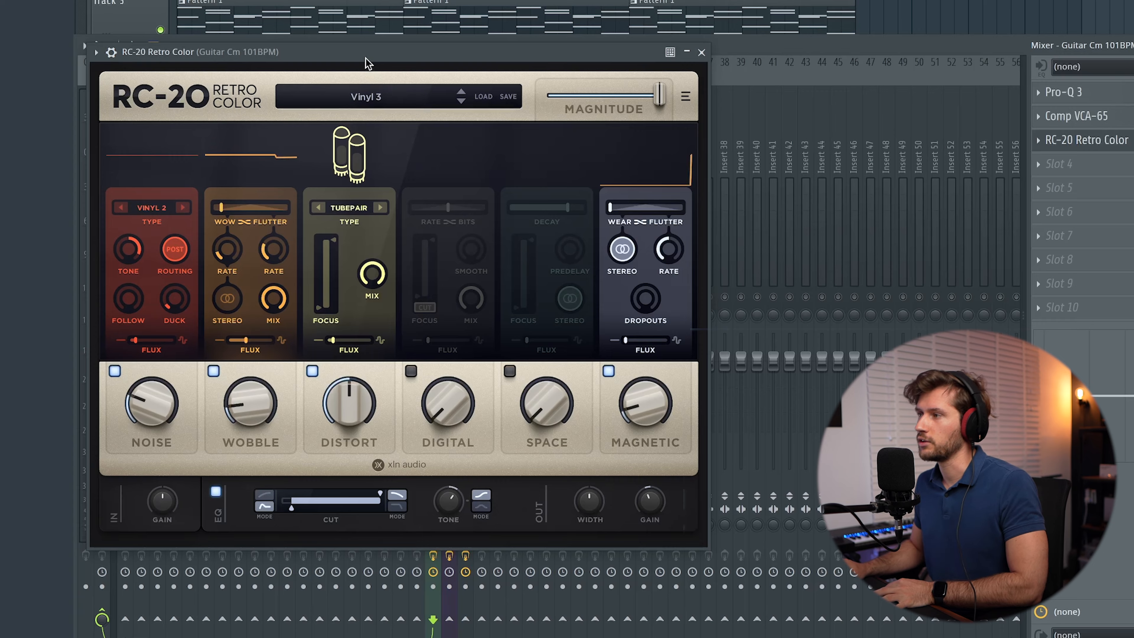
# Step: While the loop plays, set RC-20 Magnetic to 7%, Noise 3%, Distort 18% with IRON type
pyautogui.moveTo(366, 59); pyautogui.dragTo(431, 115)
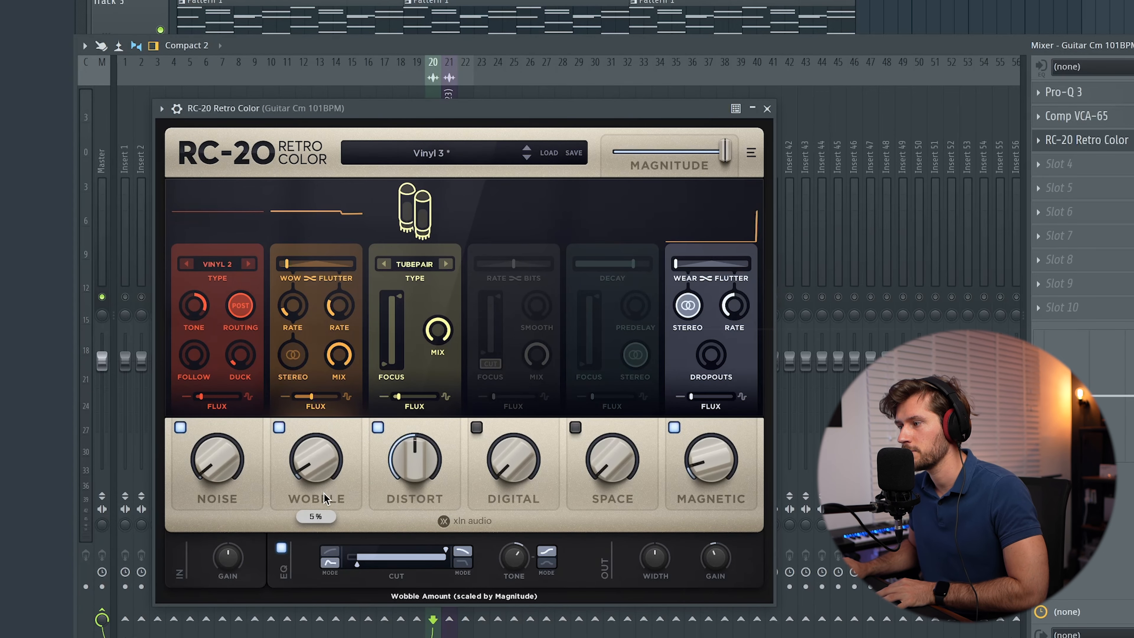
pyautogui.press('space')
pyautogui.moveTo(714, 465); pyautogui.dragTo(713, 469)
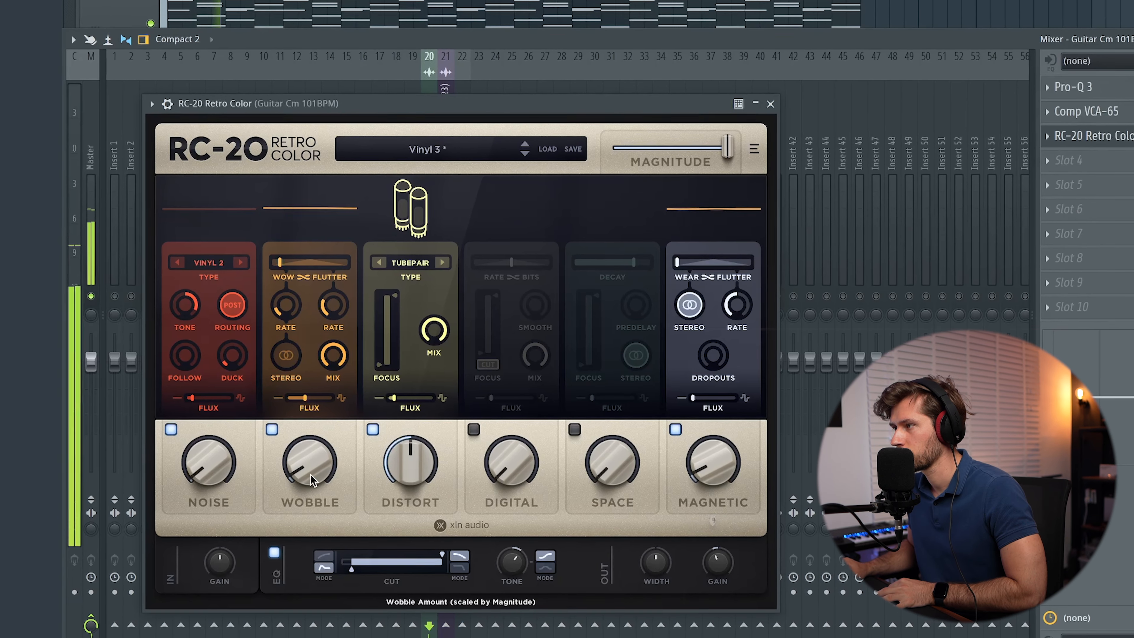
pyautogui.moveTo(216, 467); pyautogui.dragTo(216, 461)
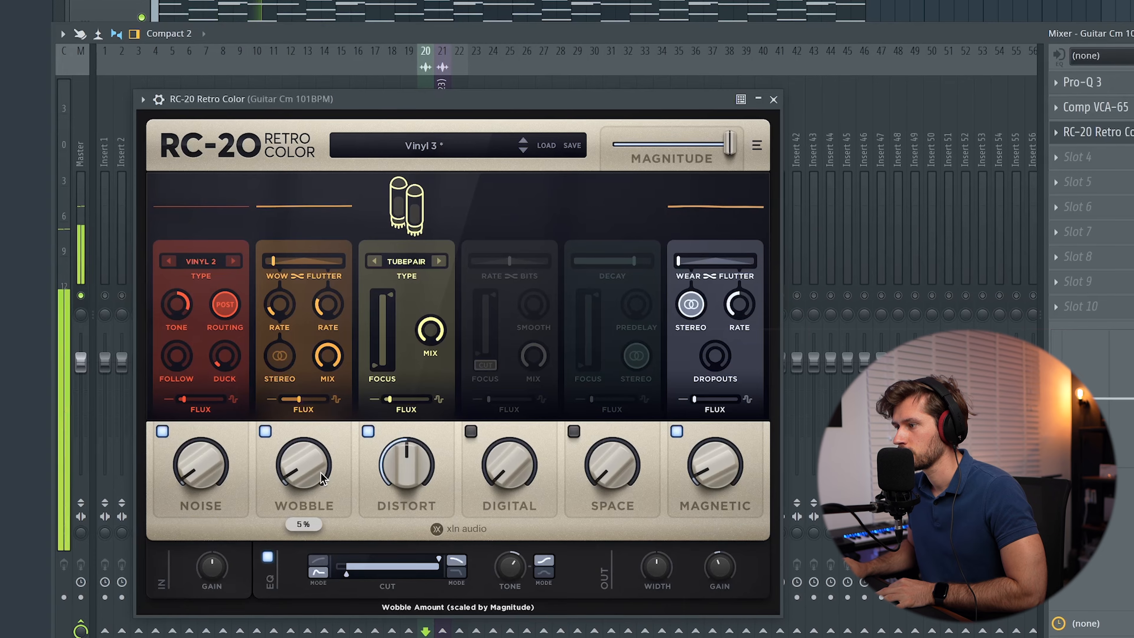
pyautogui.moveTo(407, 465); pyautogui.dragTo(392, 603)
pyautogui.moveTo(403, 475); pyautogui.dragTo(406, 447)
pyautogui.click(438, 260)
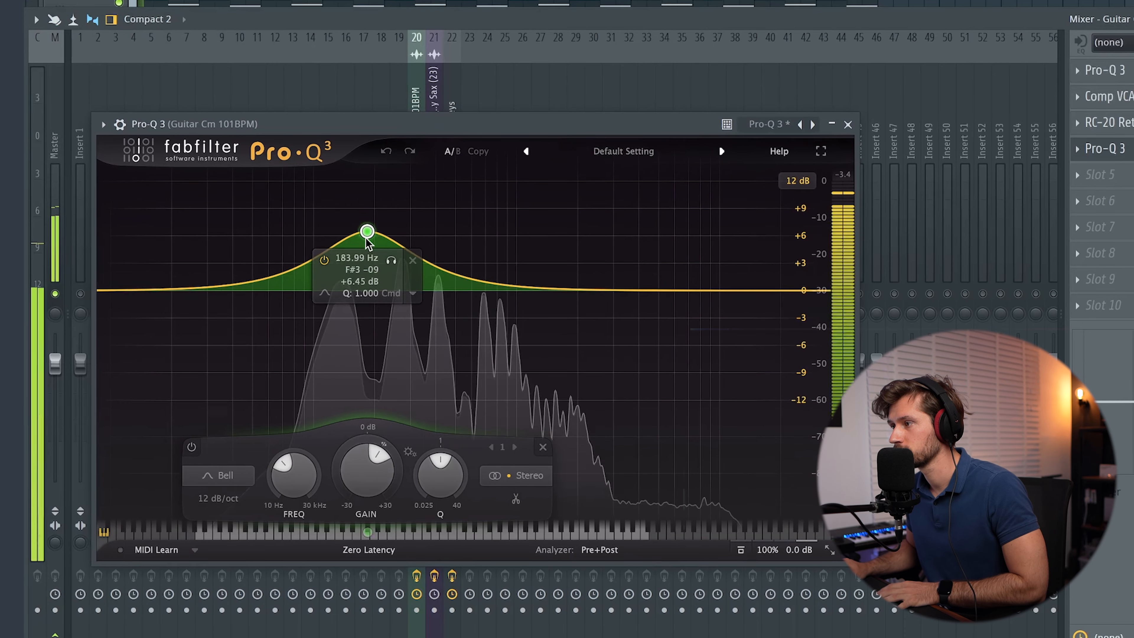
# Step: Carve three Pro-Q 3 bell dips, around 174 Hz and 508 Hz, making the third dynamic
pyautogui.moveTo(366, 239); pyautogui.dragTo(357, 324)
pyautogui.moveTo(268, 301); pyautogui.dragTo(295, 331)
pyautogui.moveTo(463, 306); pyautogui.dragTo(469, 330)
pyautogui.rightClick(470, 330)
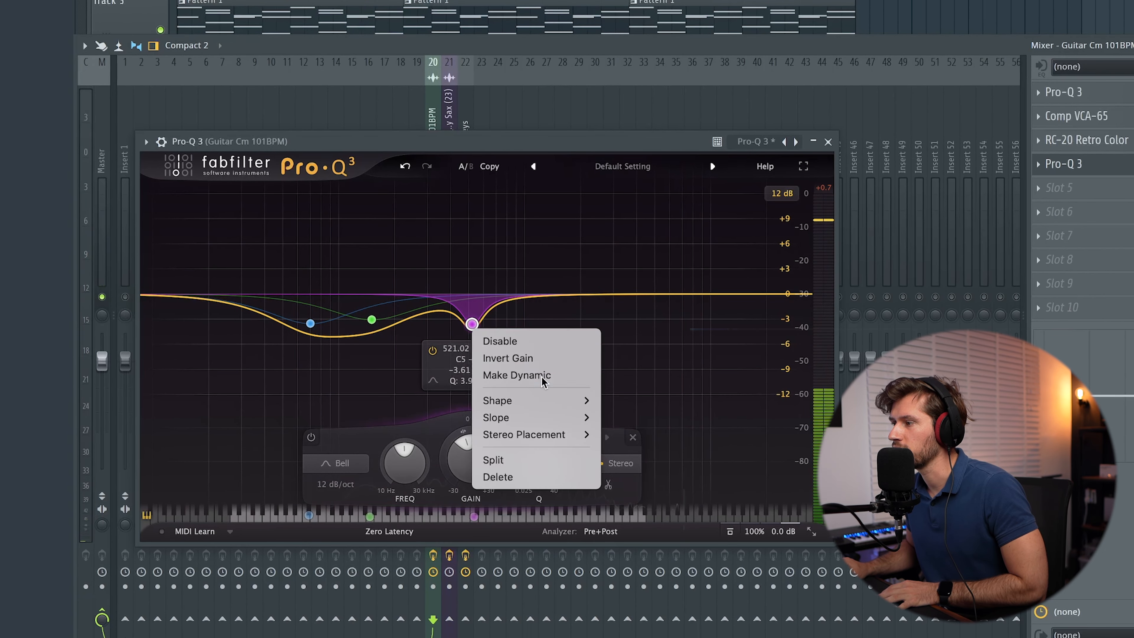
pyautogui.click(542, 380)
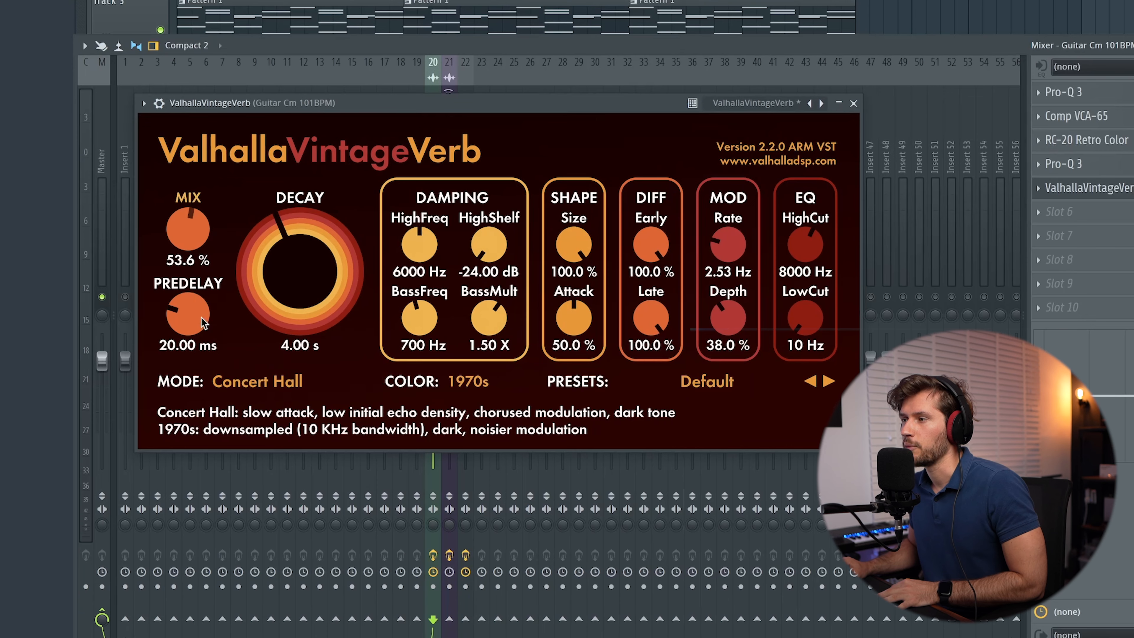
# Step: Lower the ValhallaVintageVerb mix to 7.2%, switch to Plate mode, and shorten decay to 1.09 s
pyautogui.moveTo(188, 315); pyautogui.dragTo(200, 369)
pyautogui.moveTo(192, 230); pyautogui.dragTo(197, 260)
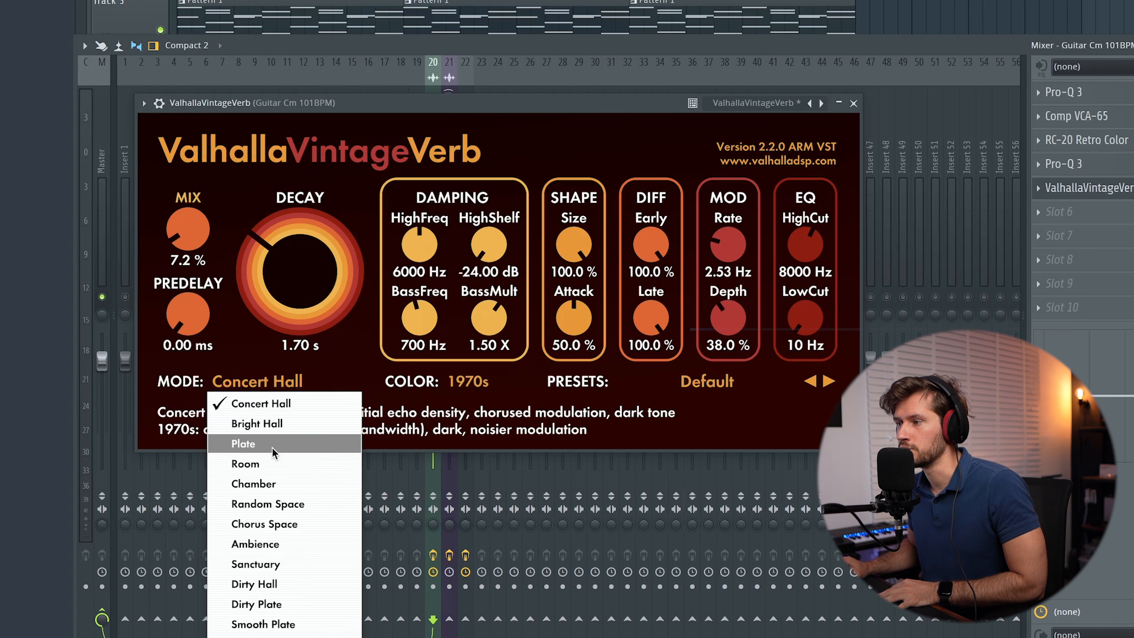
pyautogui.click(273, 451)
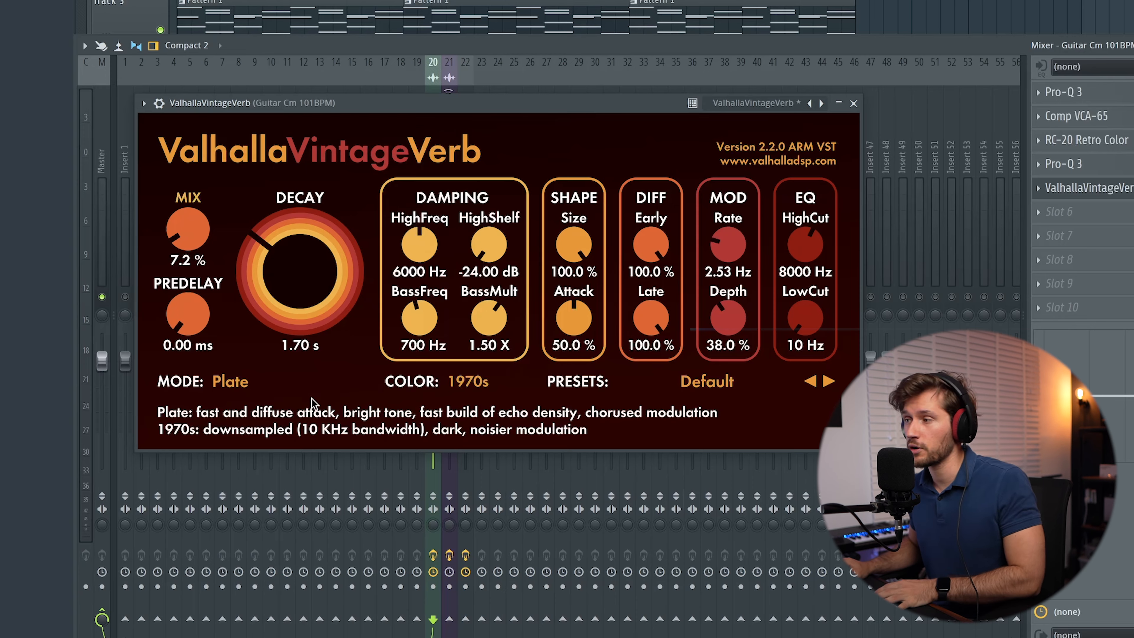
pyautogui.moveTo(300, 273); pyautogui.dragTo(307, 300)
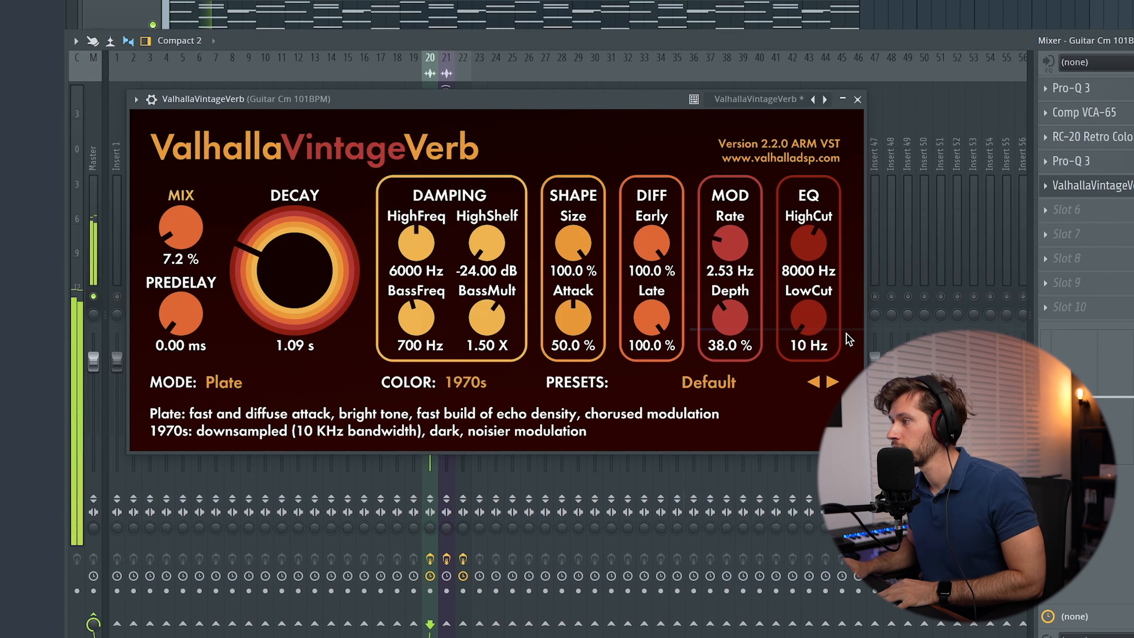